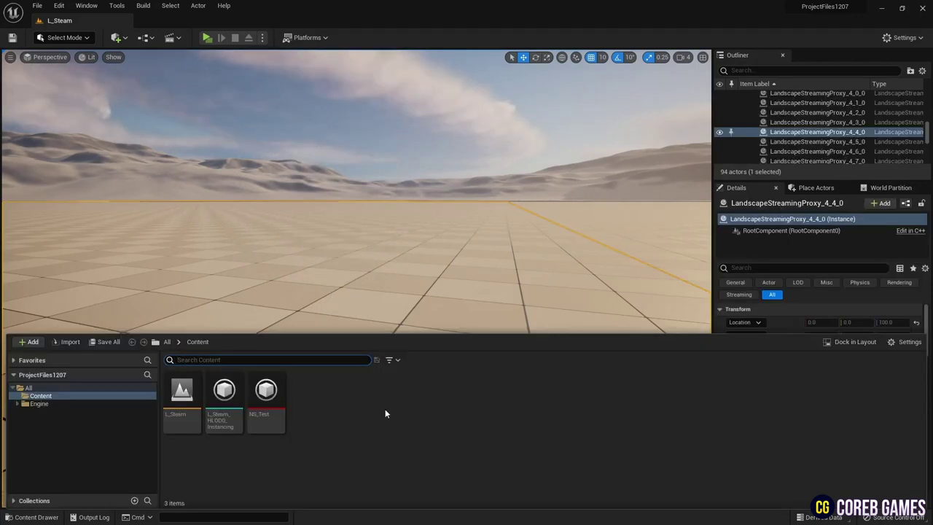
Step: Create a Niagara System in the Content folder from the Fountain emitter template and name it NS_Smoke
{"action": "right_click", "coordinate": [386, 414]}
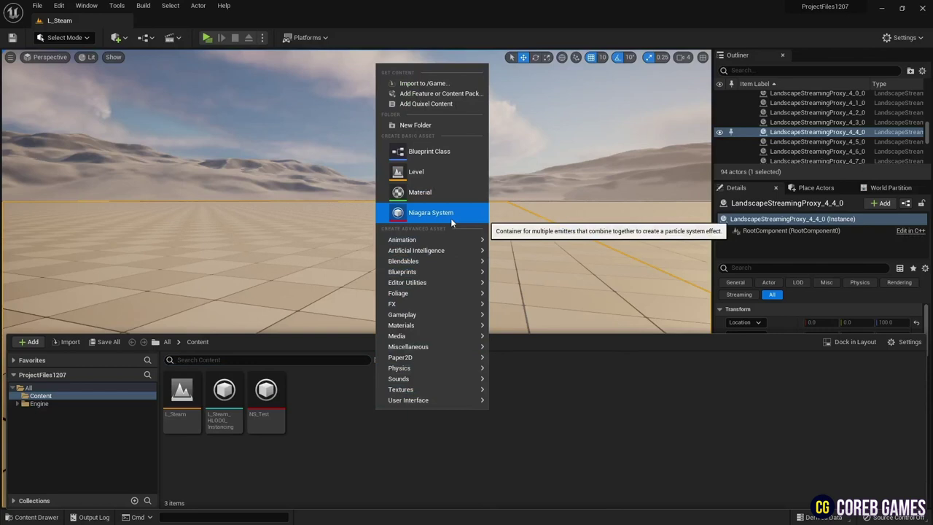
{"action": "left_click", "coordinate": [451, 218]}
{"action": "left_click", "coordinate": [458, 403]}
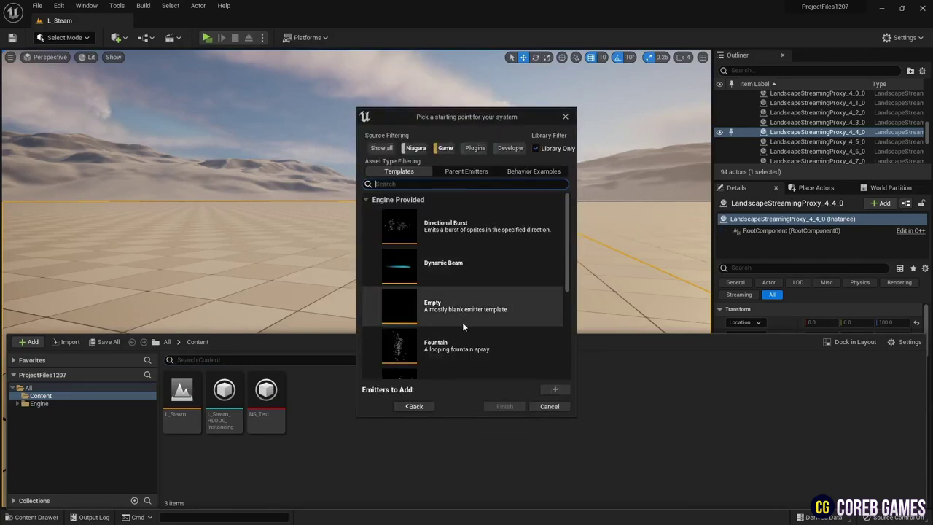
{"action": "left_click", "coordinate": [496, 356]}
{"action": "left_click", "coordinate": [555, 389]}
{"action": "left_click", "coordinate": [504, 406]}
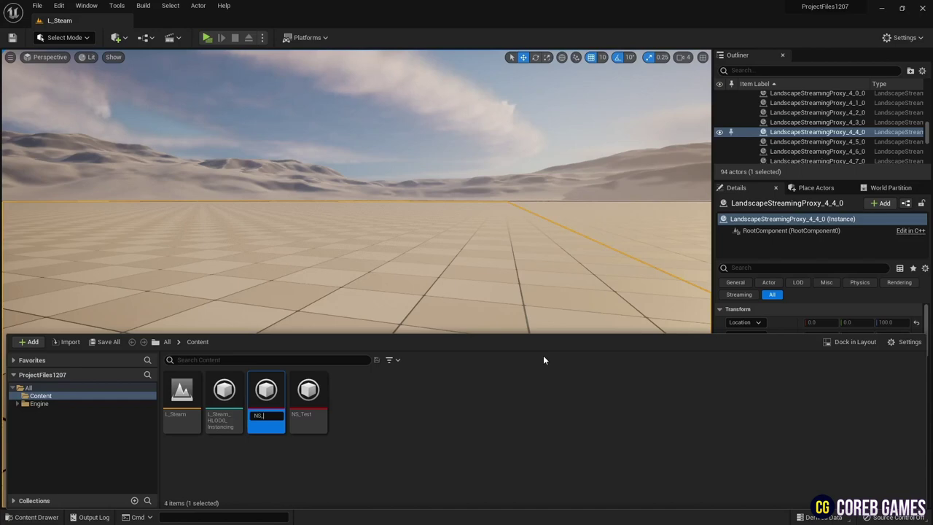
{"action": "type", "text": "NS_Smoke"}
{"action": "key", "text": "Return"}
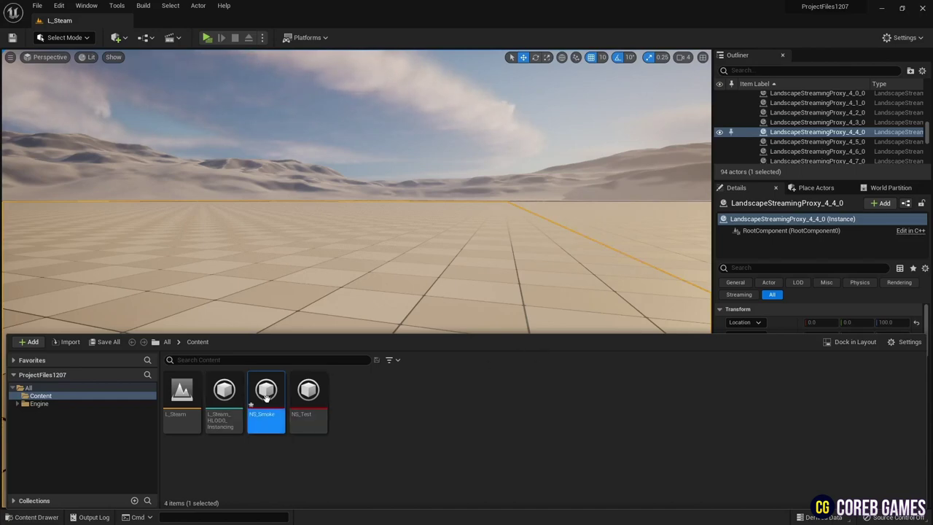
Step: Open the NS_Smoke system for editing
{"action": "double_click", "coordinate": [266, 394]}
{"action": "left_click_drag", "start_coordinate": [595, 107], "coordinate": [560, 108]}
{"action": "left_click", "coordinate": [510, 115]}
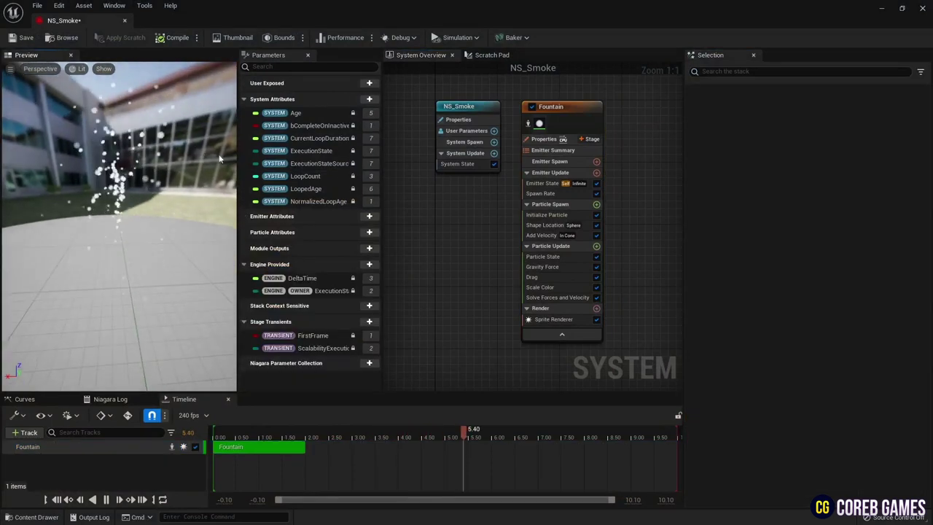
Step: Set the Fountain emitter's Sim Target to GPUCompute Sim and enable Fixed Bounds and Local Space
{"action": "left_click", "coordinate": [541, 139]}
{"action": "left_click", "coordinate": [808, 169]}
{"action": "left_click", "coordinate": [783, 184]}
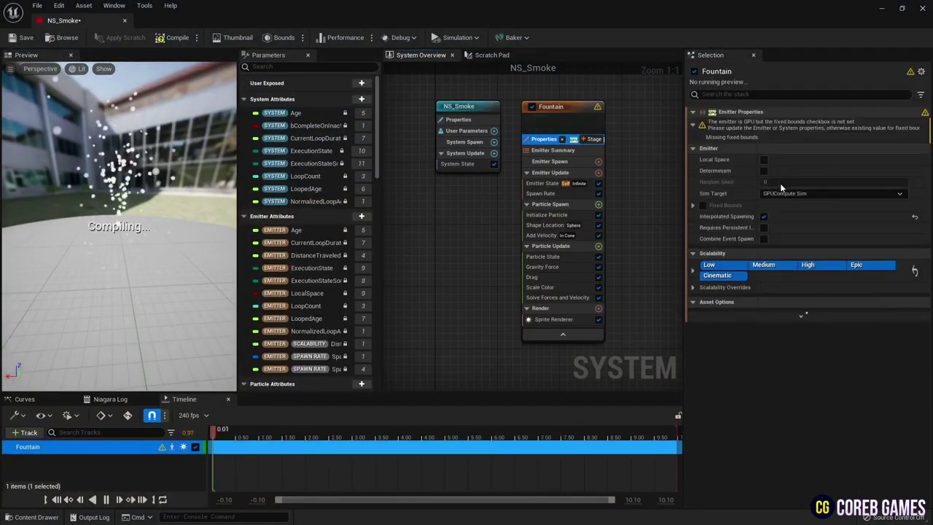
{"action": "left_click", "coordinate": [703, 204]}
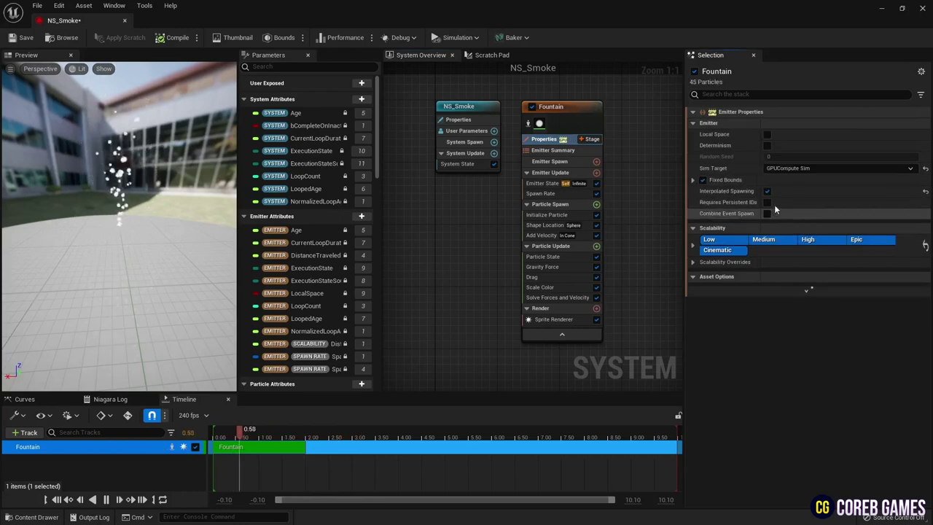
{"action": "left_click", "coordinate": [768, 134]}
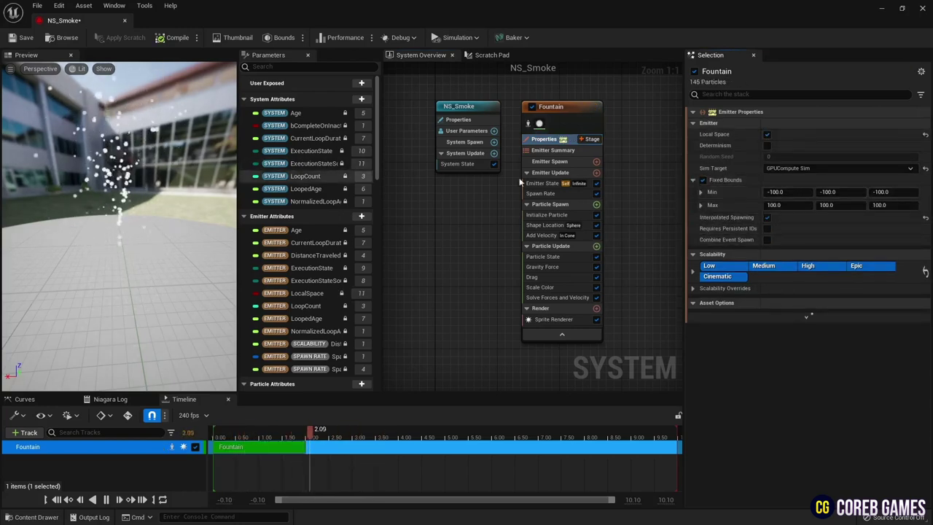
Step: Set the Emitter State's Life Cycle Mode to System and the Spawn Rate to 3000
{"action": "left_click", "coordinate": [565, 183]}
{"action": "left_click", "coordinate": [789, 150]}
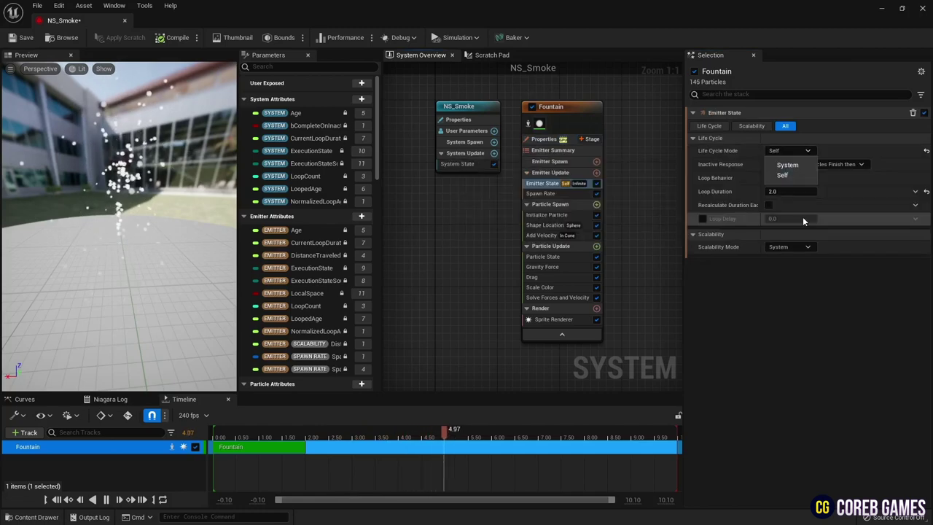
{"action": "left_click", "coordinate": [781, 162]}
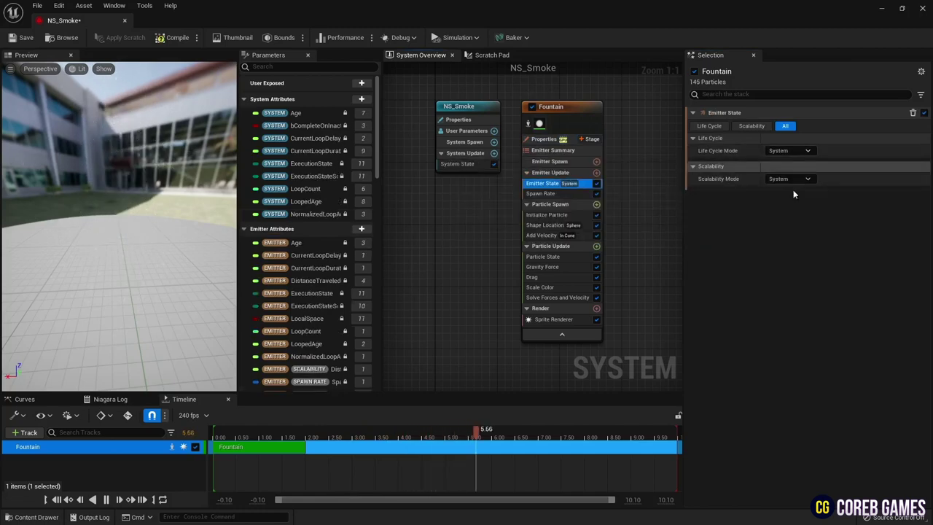
{"action": "left_click", "coordinate": [549, 193]}
{"action": "left_click", "coordinate": [791, 126]}
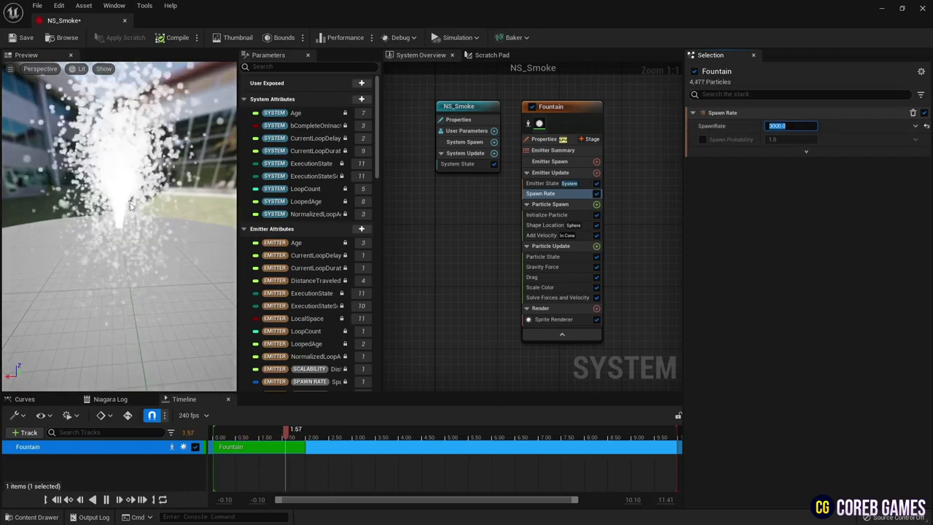
Step: Remove Shape Location and Add Velocity from Particle Spawn, and add a Curl Noise Force there with its missing Apply Initial Forces dependency
{"action": "left_click", "coordinate": [564, 225]}
{"action": "key", "text": "Delete"}
{"action": "left_click", "coordinate": [595, 207]}
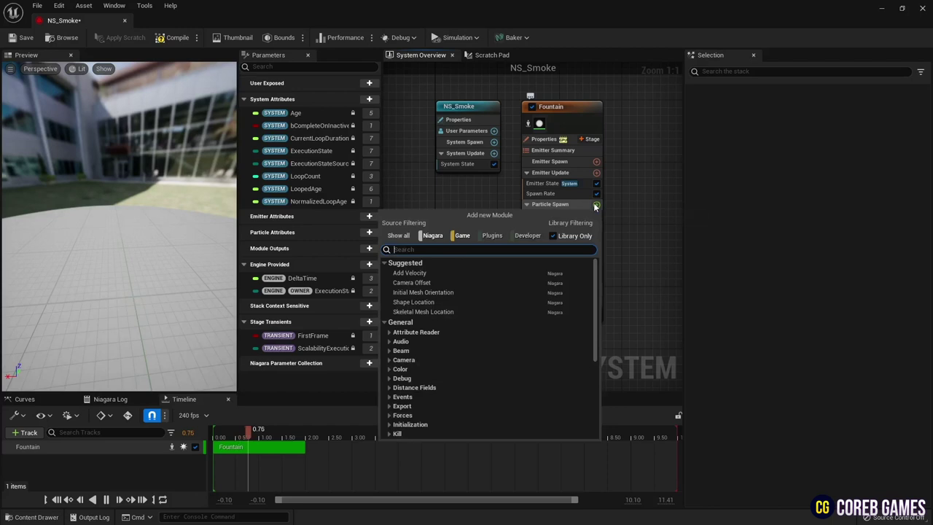
{"action": "type", "text": "curl"}
{"action": "key", "text": "Return"}
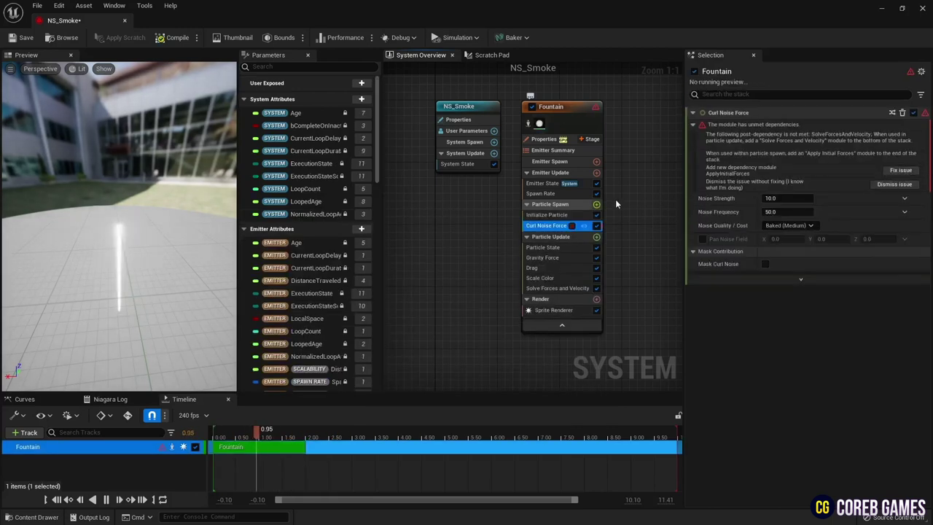
{"action": "left_click", "coordinate": [898, 171]}
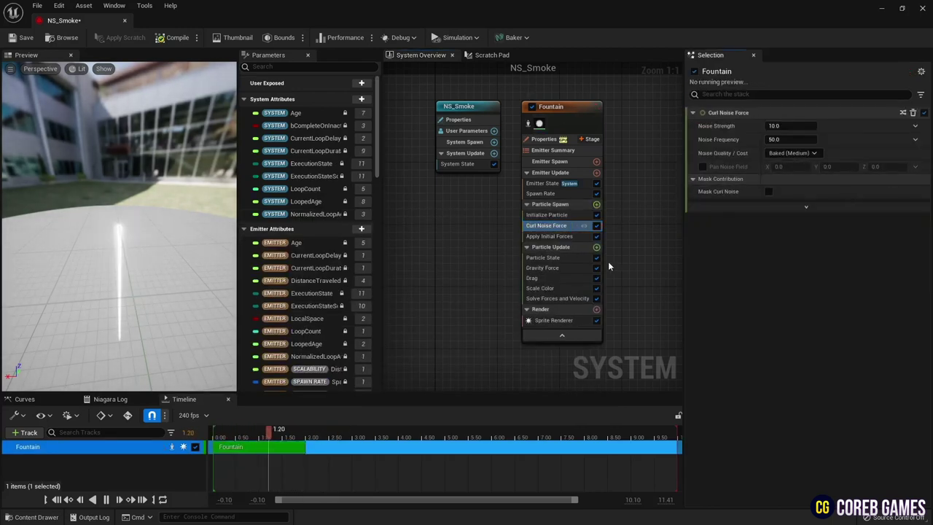
Step: Set the Curl Noise Force's Noise Strength to 15 and enable Pan Noise Field with X 0.2 and Y 0.5
{"action": "left_click", "coordinate": [789, 126]}
{"action": "type", "text": "15"}
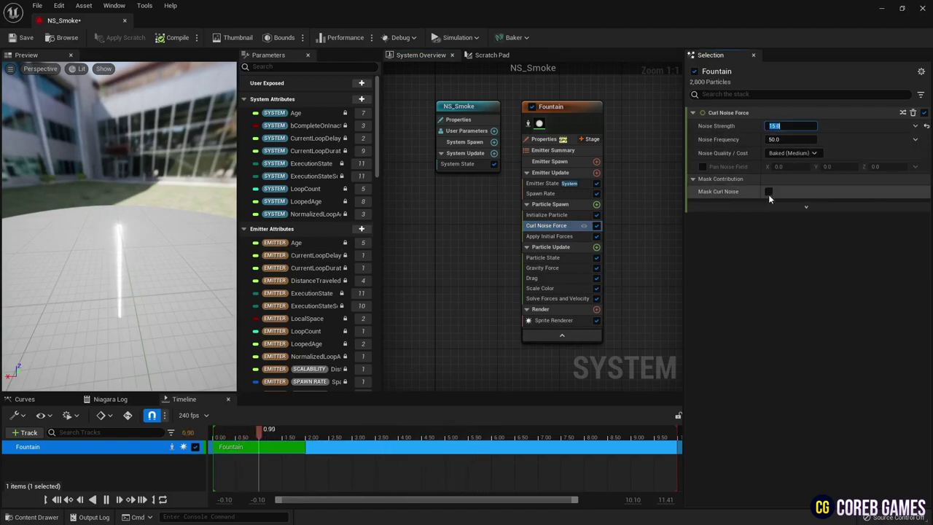
{"action": "left_click", "coordinate": [703, 166]}
{"action": "type", "text": "0.2"}
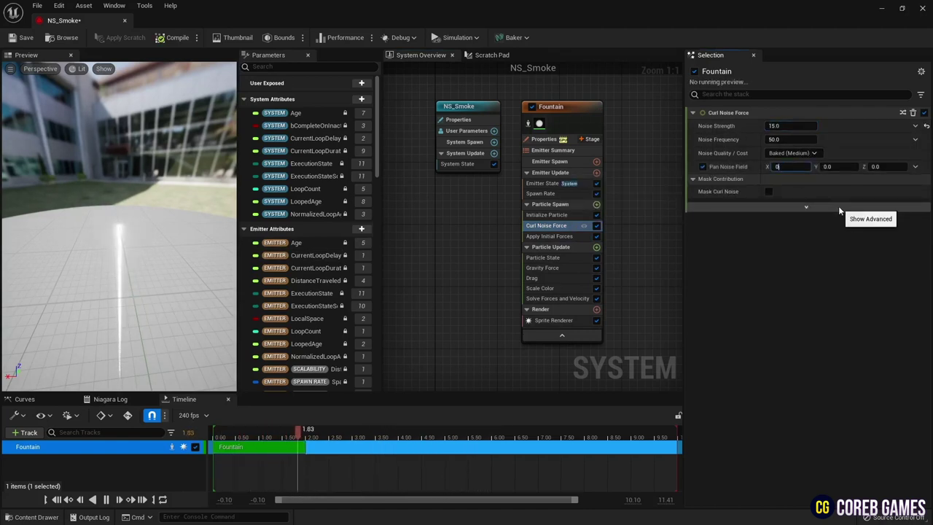
{"action": "key", "text": "Tab"}
{"action": "type", "text": "0.5"}
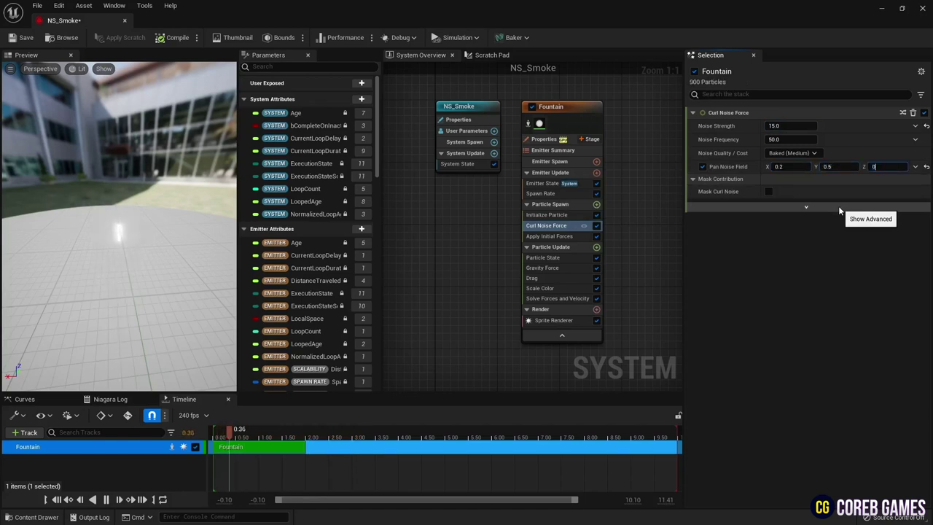
{"action": "key", "text": "Tab"}
Step: Switch the Gravity Force's Gravity input to a Make Vector dynamic input
{"action": "left_click_drag", "start_coordinate": [84, 304], "coordinate": [84, 291]}
{"action": "left_click_drag", "start_coordinate": [159, 289], "coordinate": [159, 282]}
{"action": "left_click", "coordinate": [574, 270]}
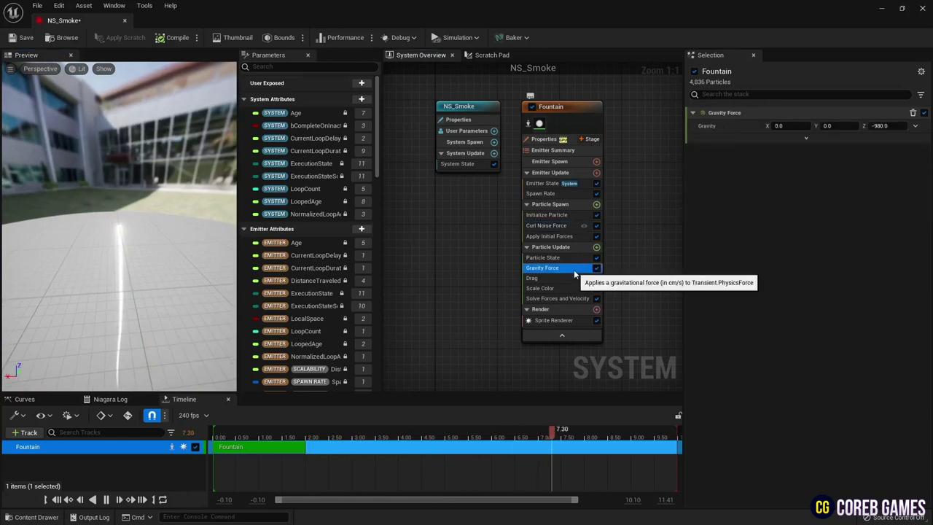
{"action": "left_click", "coordinate": [915, 126]}
{"action": "left_click", "coordinate": [891, 221]}
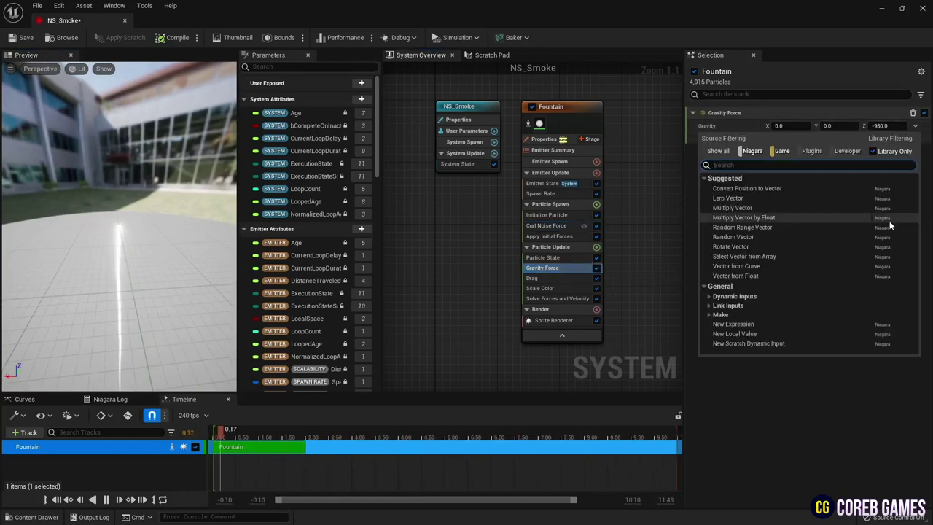
{"action": "type", "text": "make"}
{"action": "left_click", "coordinate": [805, 196]}
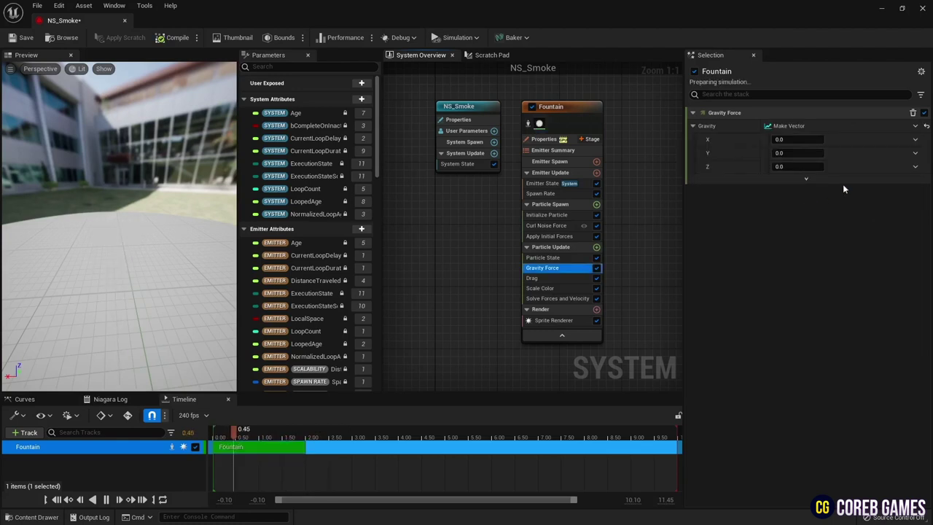
Step: Drive the Z component of the Gravity vector with a Float from Curve input
{"action": "left_click", "coordinate": [915, 167]}
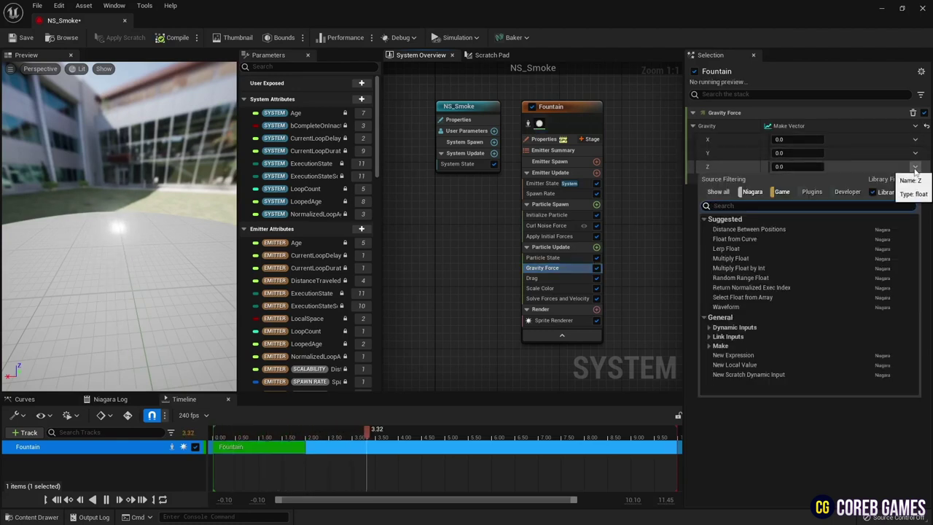
{"action": "type", "text": "cur"}
{"action": "key", "text": "Return"}
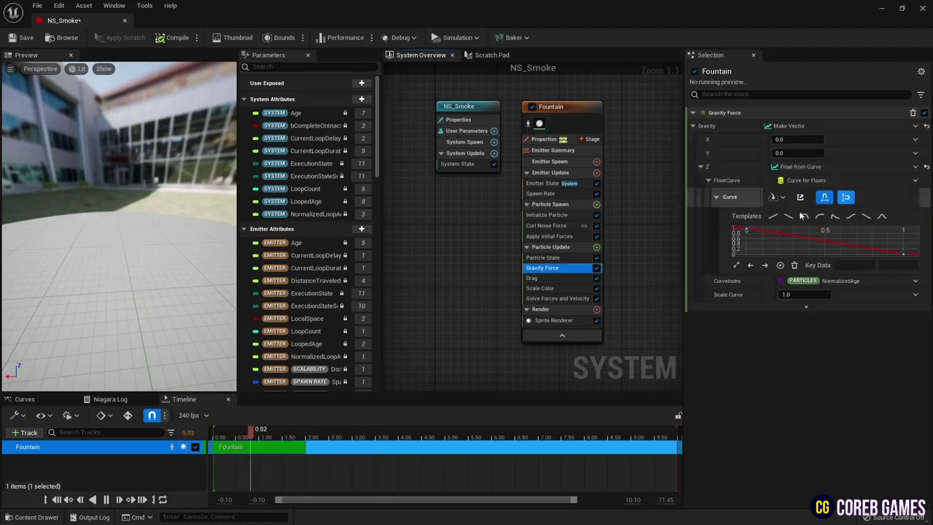
Step: Smooth the start key of the gravity Z curve and set its Scale Curve to 200
{"action": "right_click", "coordinate": [749, 234]}
{"action": "left_click", "coordinate": [808, 302]}
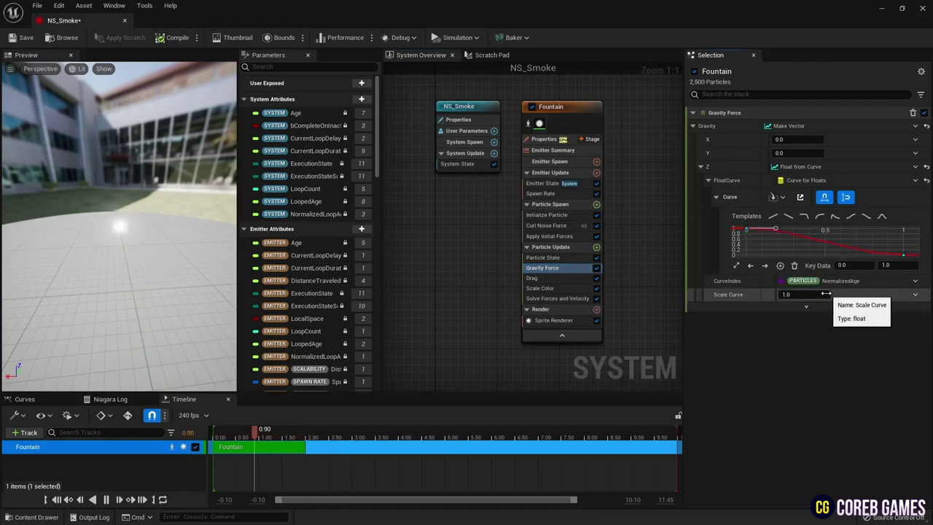
{"action": "key", "text": "Return"}
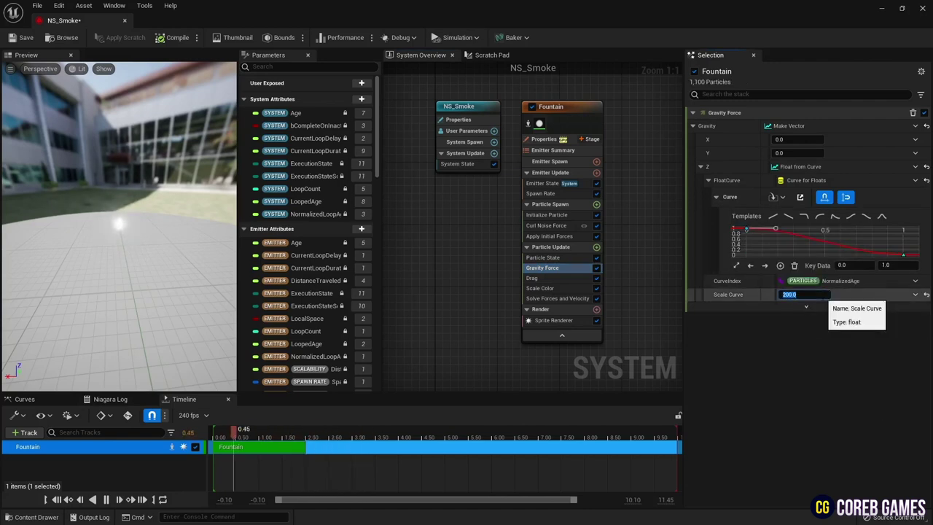
Step: Change the Initialize Particle Lifetime Mode to Direct Set with a Lifetime of 5.0
{"action": "mouse_move", "coordinate": [117, 221]}
{"action": "left_mouse_down"}
{"action": "mouse_move", "coordinate": [102, 222]}
{"action": "mouse_move", "coordinate": [117, 221]}
{"action": "left_mouse_up"}
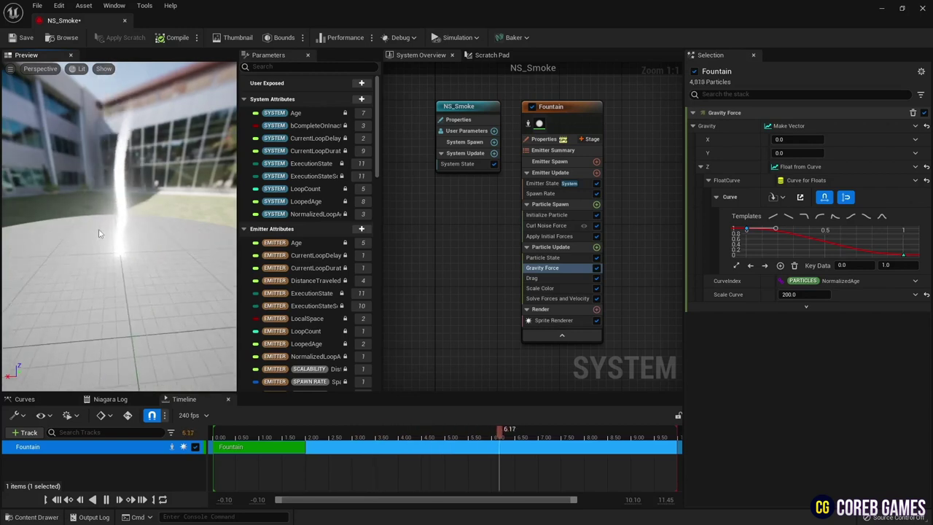
{"action": "left_click", "coordinate": [576, 279]}
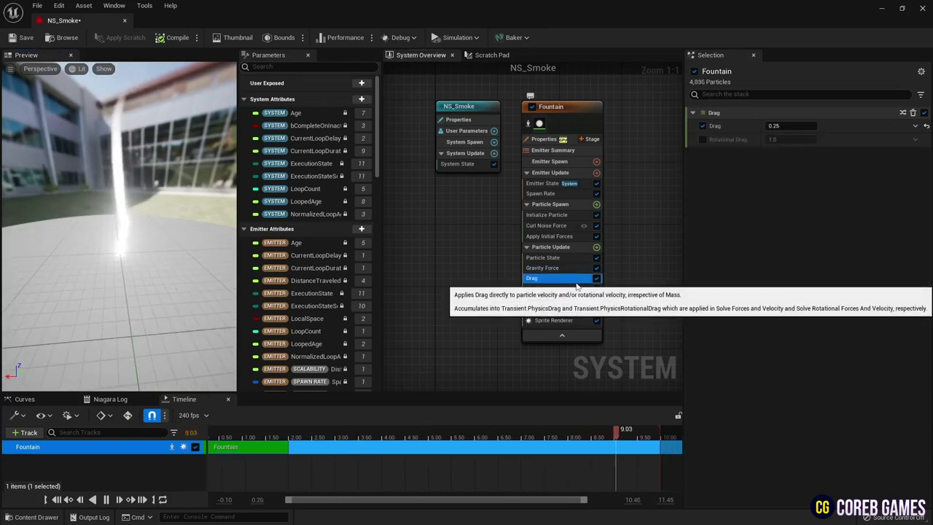
{"action": "left_click", "coordinate": [554, 214]}
{"action": "left_click", "coordinate": [790, 150]}
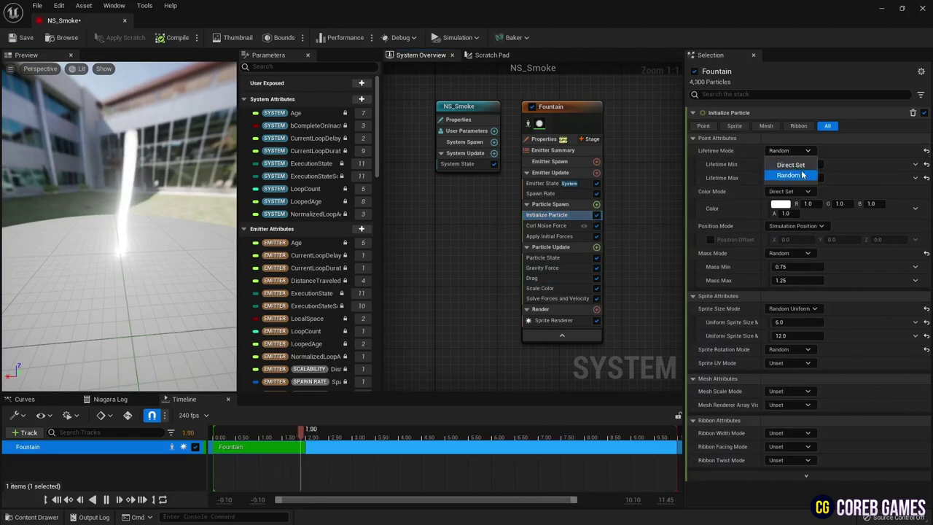
{"action": "left_click", "coordinate": [802, 166]}
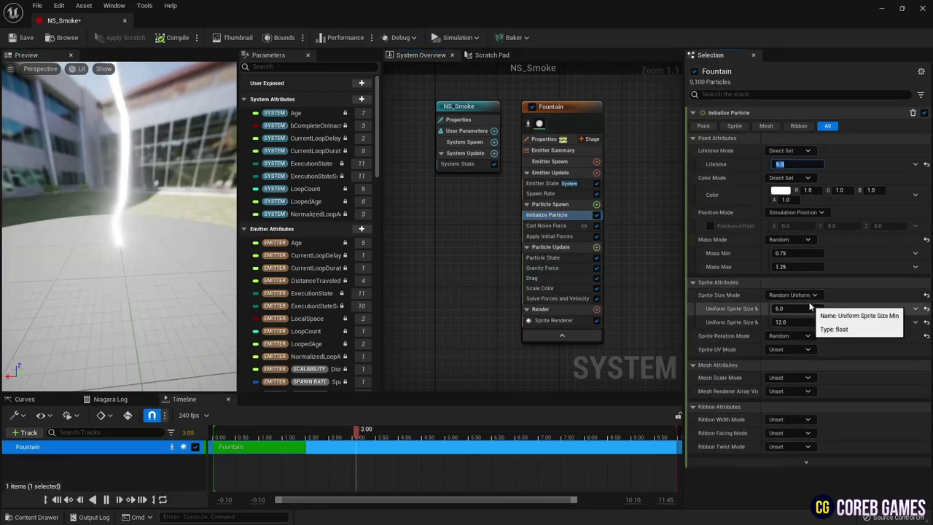
Step: Set the alpha of the Initialize Particle color to 0.005
{"action": "left_click", "coordinate": [785, 199]}
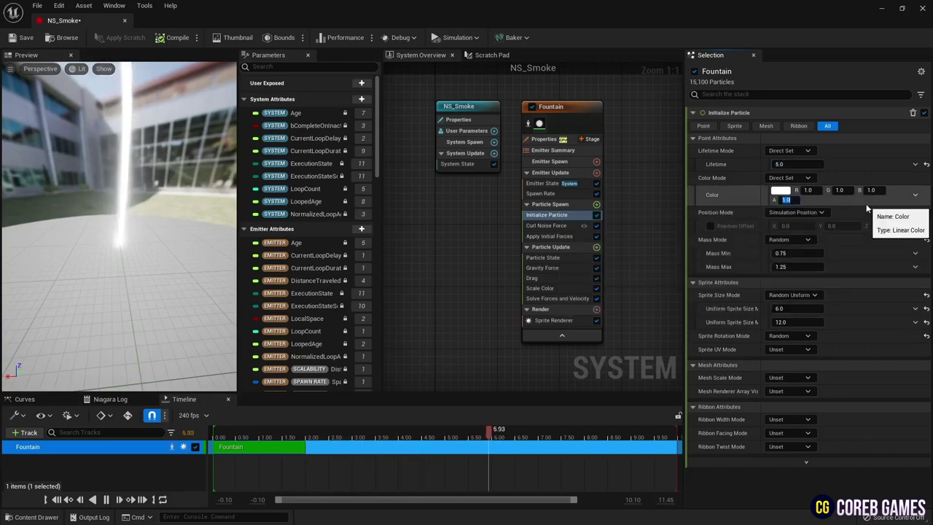
{"action": "type", "text": "0.005"}
{"action": "key", "text": "Return"}
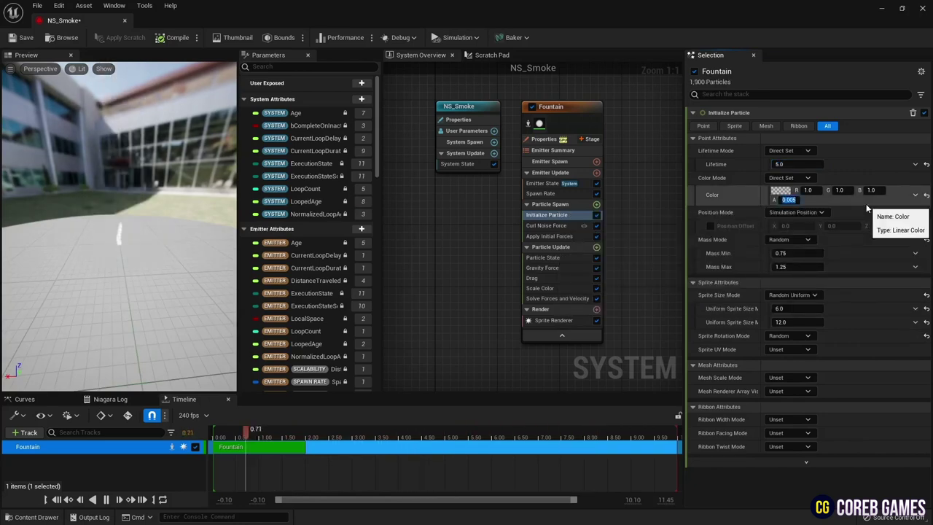
Step: Change the Sprite Size Mode to Uniform and set the Uniform Sprite Size to 3.5
{"action": "left_click", "coordinate": [810, 295]}
{"action": "left_click", "coordinate": [822, 321]}
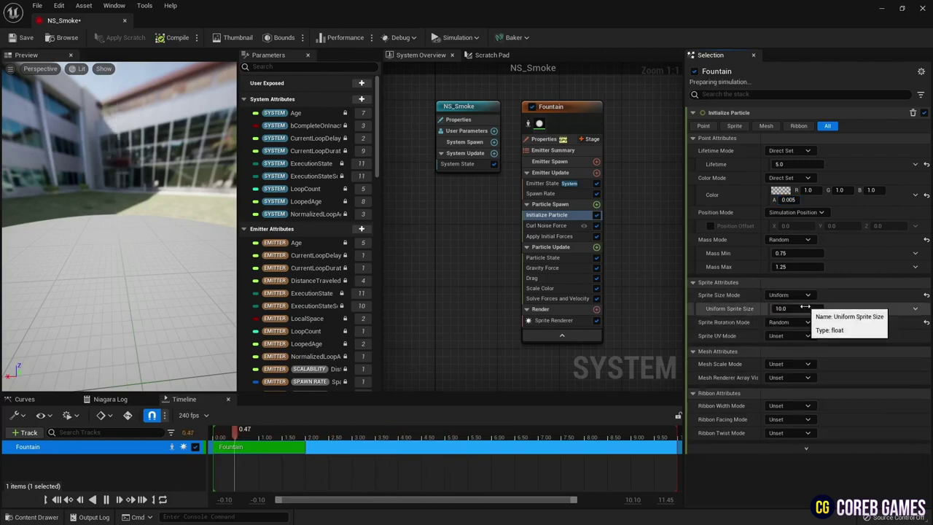
{"action": "left_click", "coordinate": [795, 308]}
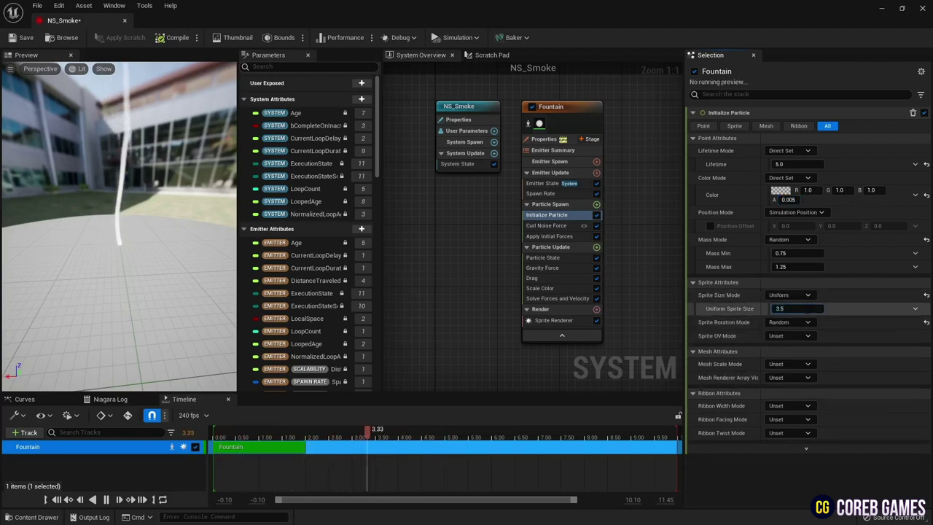
{"action": "key", "text": "Return"}
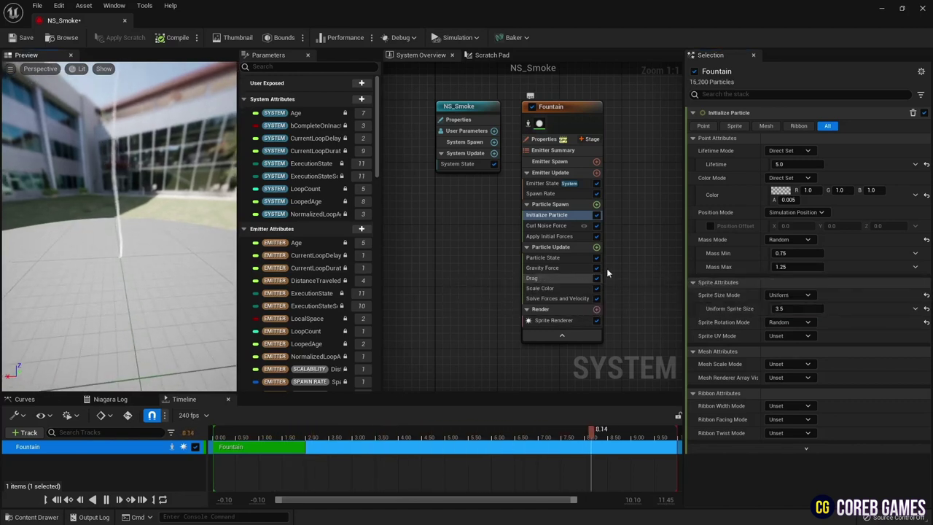
Step: Drive the Drag module's Drag value with a Float from Curve input
{"action": "left_click", "coordinate": [570, 277]}
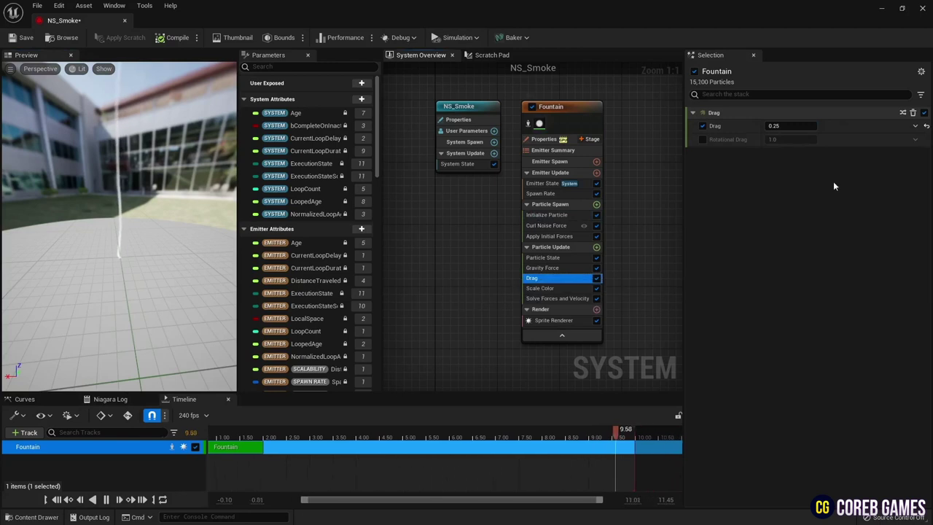
{"action": "left_click", "coordinate": [916, 126]}
{"action": "type", "text": "cur"}
{"action": "key", "text": "Return"}
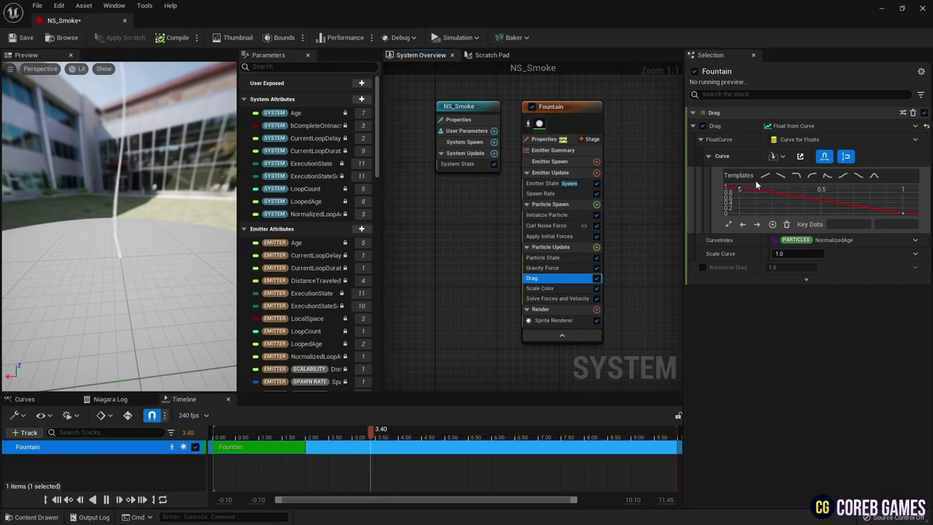
Step: Set the Drag curve's first key to Auto interpolation and its Scale Curve to 5.0
{"action": "right_click", "coordinate": [739, 188]}
{"action": "left_click", "coordinate": [807, 275]}
{"action": "left_click", "coordinate": [802, 253]}
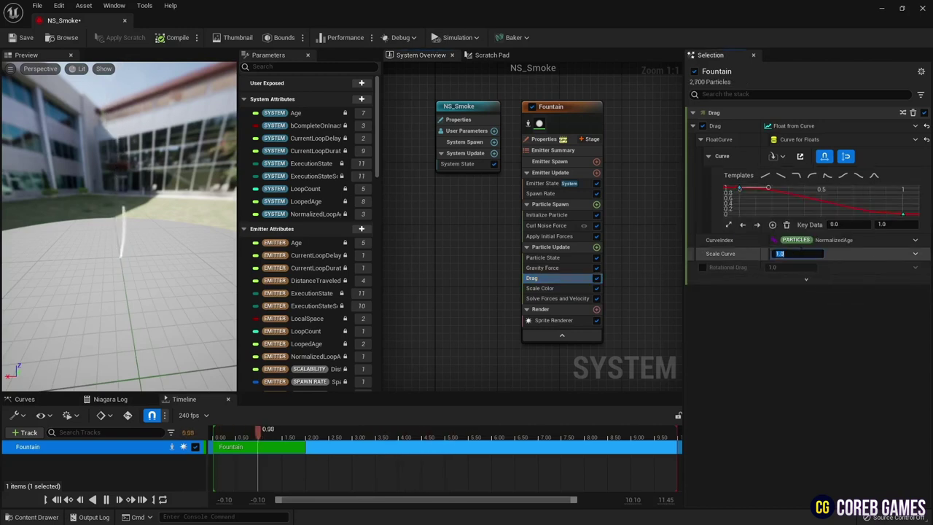
{"action": "type", "text": "5"}
{"action": "key", "text": "Return"}
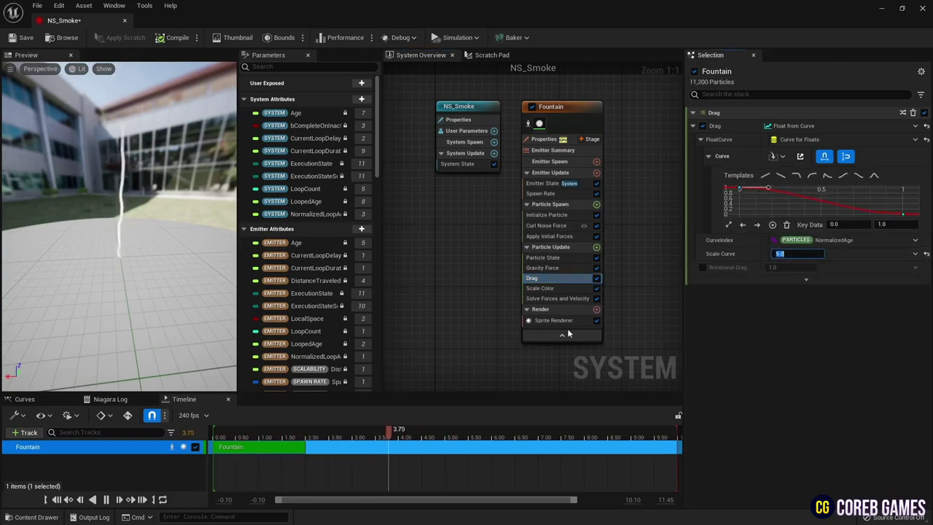
{"action": "left_click", "coordinate": [619, 270]}
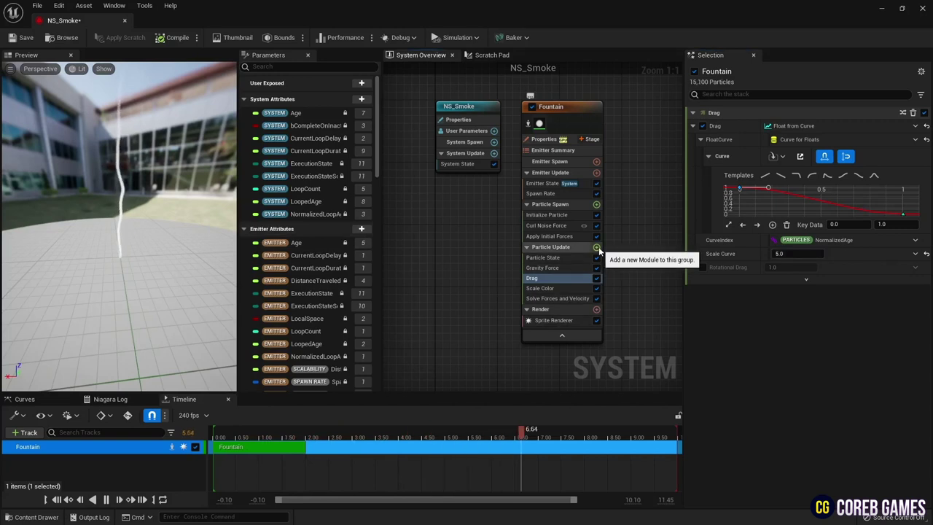
Step: Add a Scale Sprite Size module to the Fountain emitter's Particle Update group
{"action": "left_click", "coordinate": [597, 248]}
{"action": "type", "text": "sprite"}
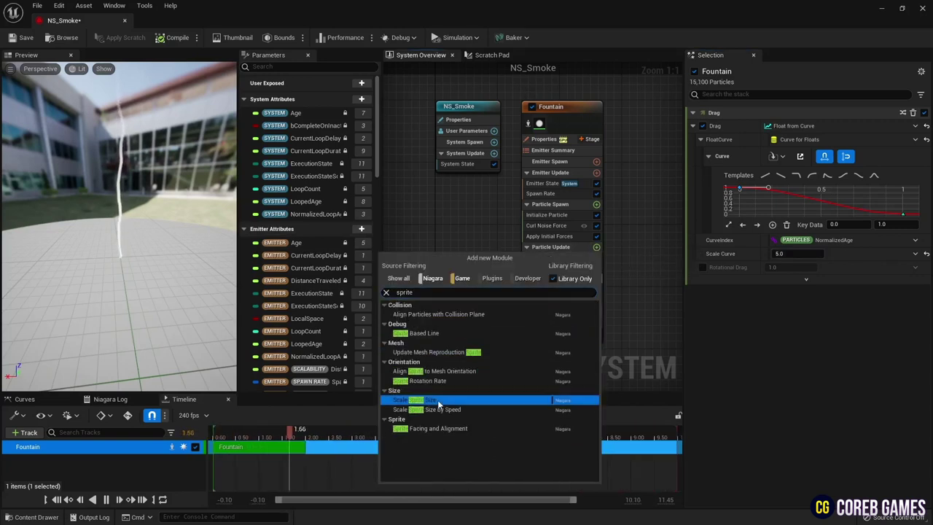
{"action": "left_click", "coordinate": [438, 399]}
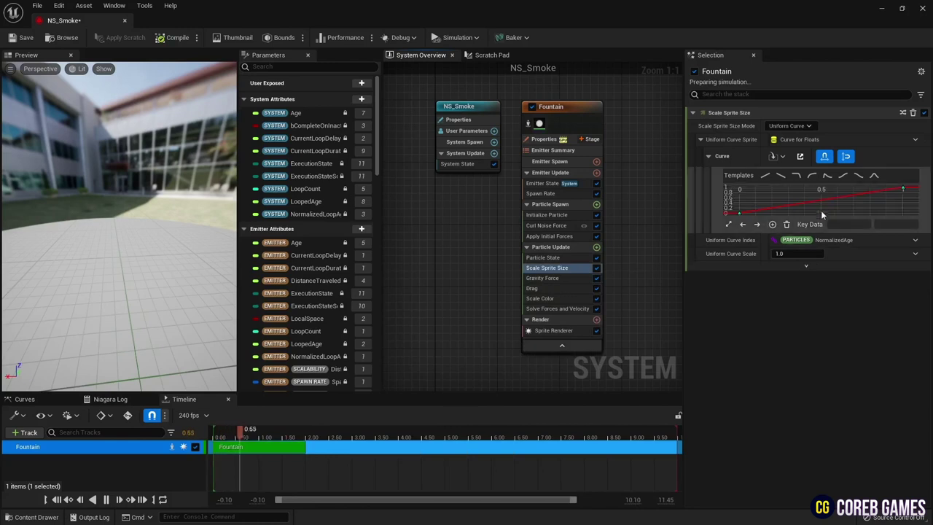
Step: Shape the Scale Sprite Size curve with values of 0.15 at the start, 1 at a new middle key and 0 at the end
{"action": "left_click", "coordinate": [740, 214]}
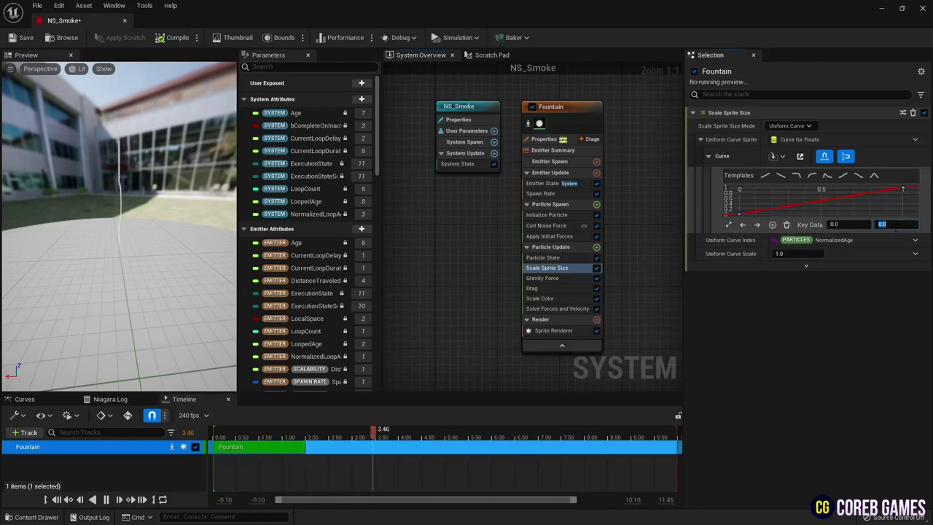
{"action": "right_click", "coordinate": [821, 197]}
{"action": "left_click", "coordinate": [850, 210]}
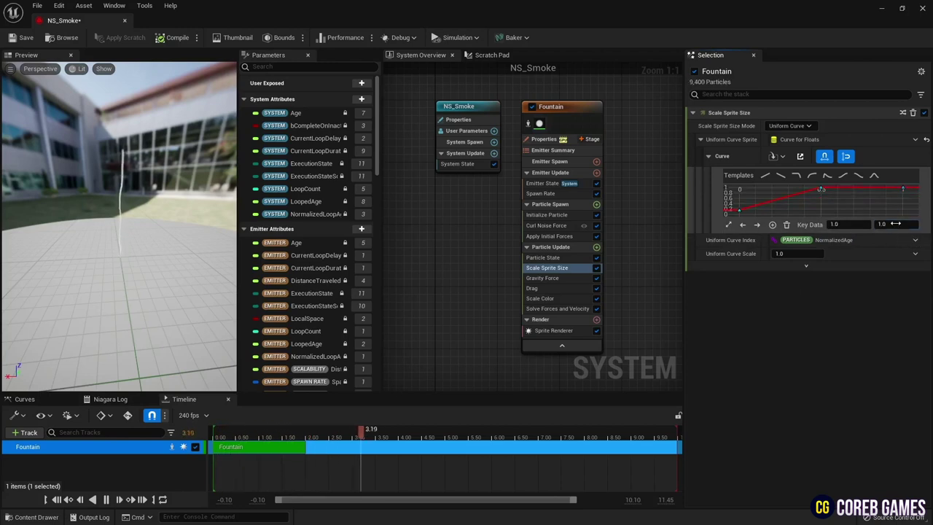
Step: Set the middle and first keys of the Scale Sprite Size curve to Auto interpolation
{"action": "right_click", "coordinate": [823, 191]}
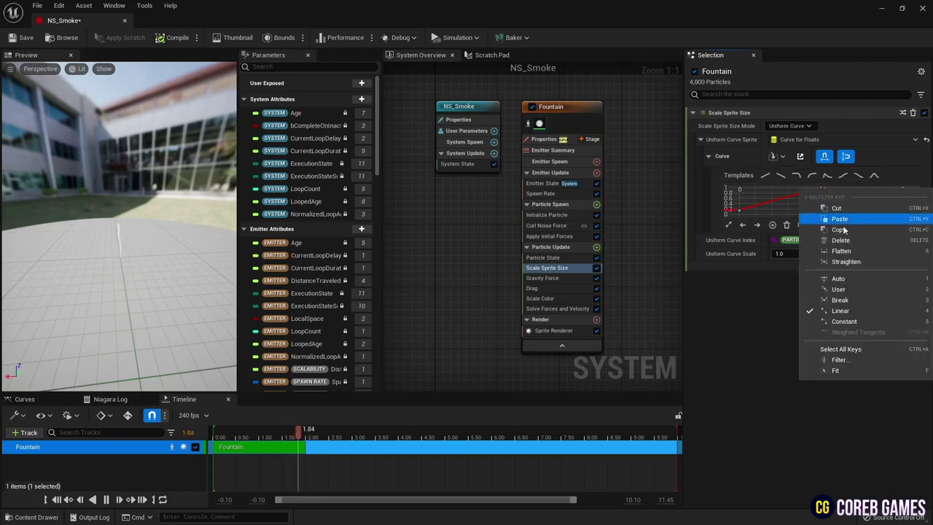
{"action": "left_click", "coordinate": [856, 276]}
{"action": "right_click", "coordinate": [740, 212]}
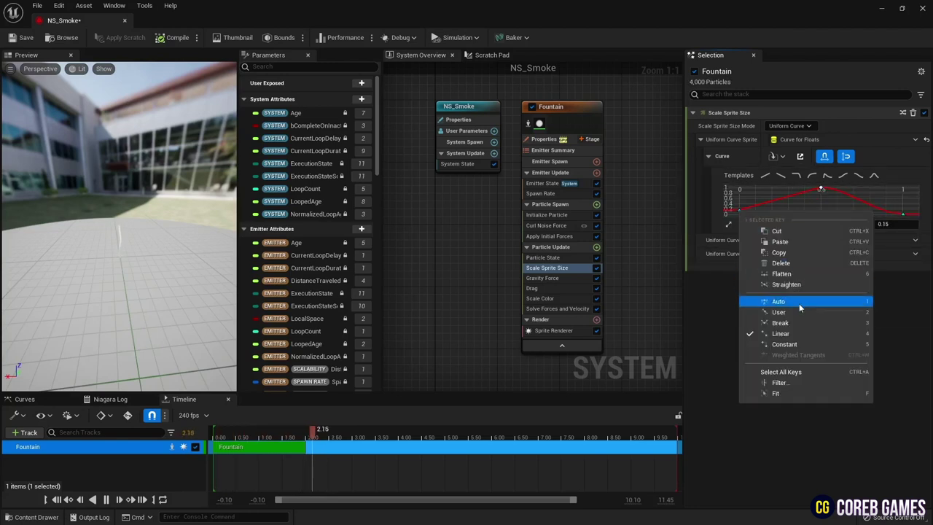
{"action": "left_click", "coordinate": [799, 303]}
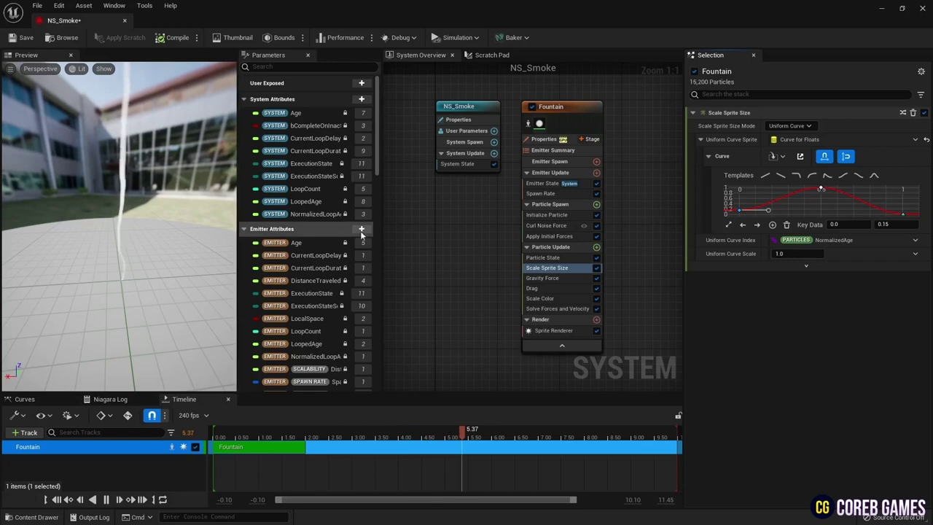
Step: Add a Curl Noise Force module to Particle Update and place it directly above Solve Forces and Velocity
{"action": "left_click", "coordinate": [597, 248]}
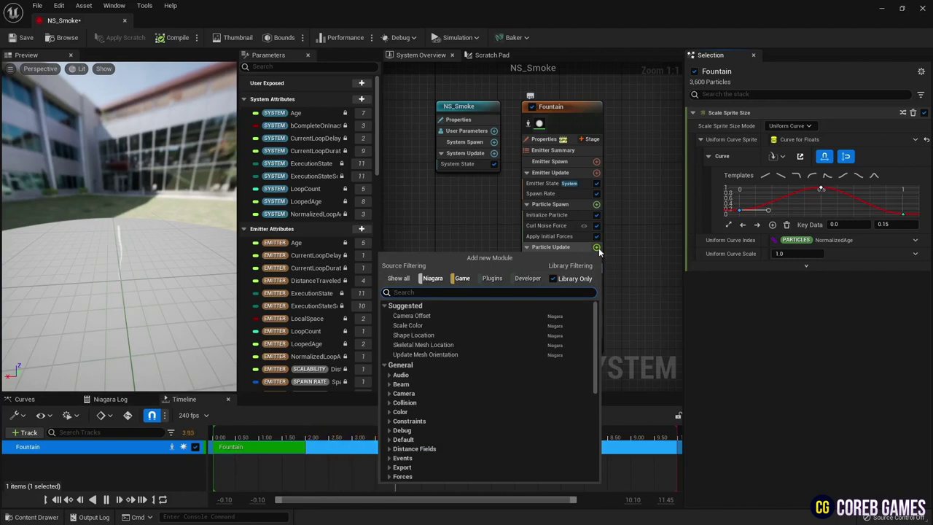
{"action": "type", "text": "update"}
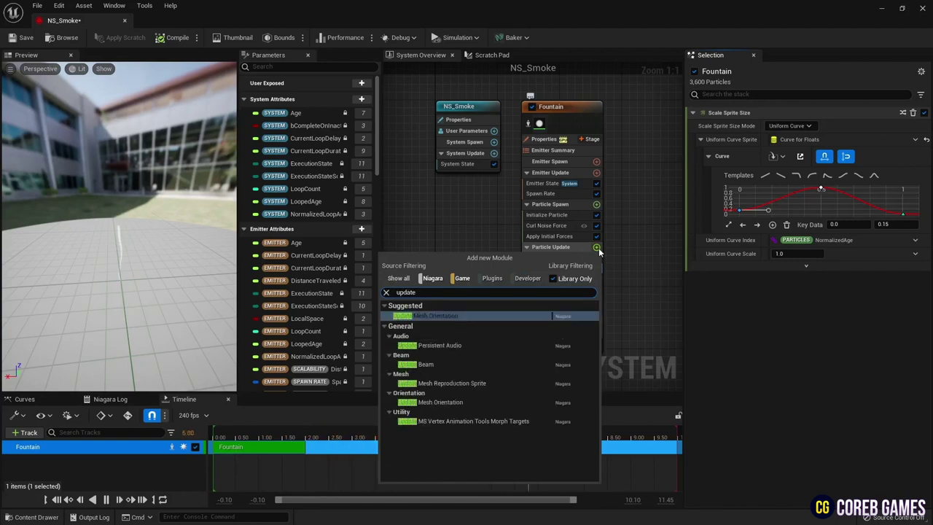
{"action": "key", "text": "BackSpace"}
{"action": "key", "text": "BackSpace"}
{"action": "key", "text": "BackSpace"}
{"action": "key", "text": "BackSpace"}
{"action": "key", "text": "BackSpace"}
{"action": "key", "text": "BackSpace"}
{"action": "type", "text": "curl"}
{"action": "key", "text": "Return"}
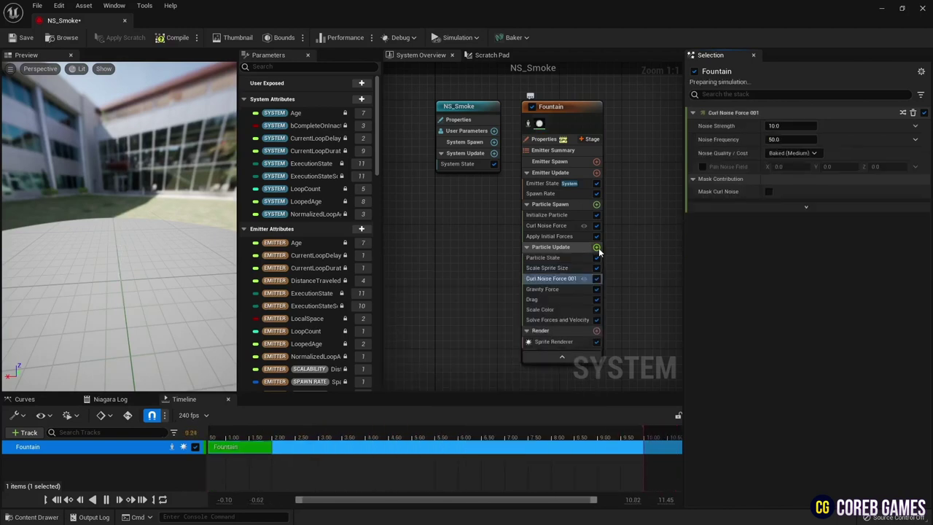
{"action": "left_click_drag", "start_coordinate": [558, 278], "coordinate": [573, 317]}
Step: Drive the new Curl Noise Force module's Noise Strength with a Float from Curve input
{"action": "left_click", "coordinate": [778, 126]}
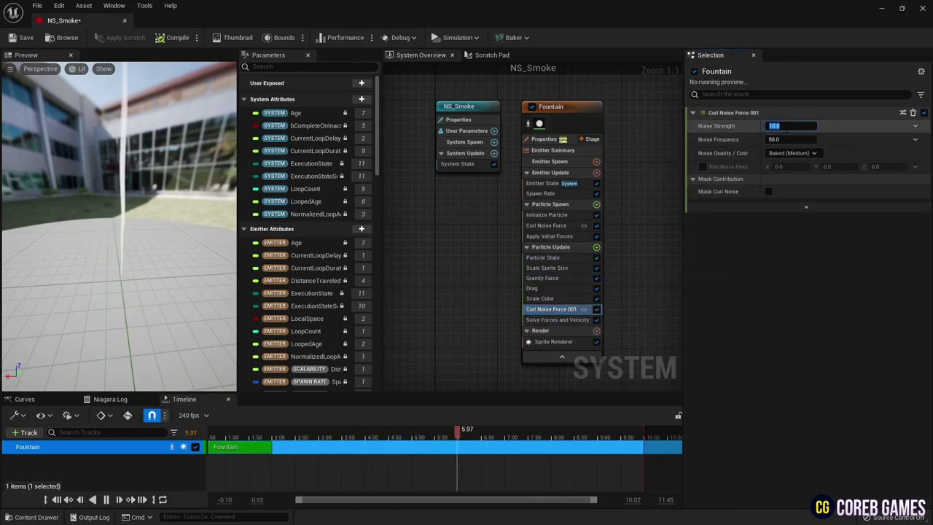
{"action": "left_click", "coordinate": [916, 126]}
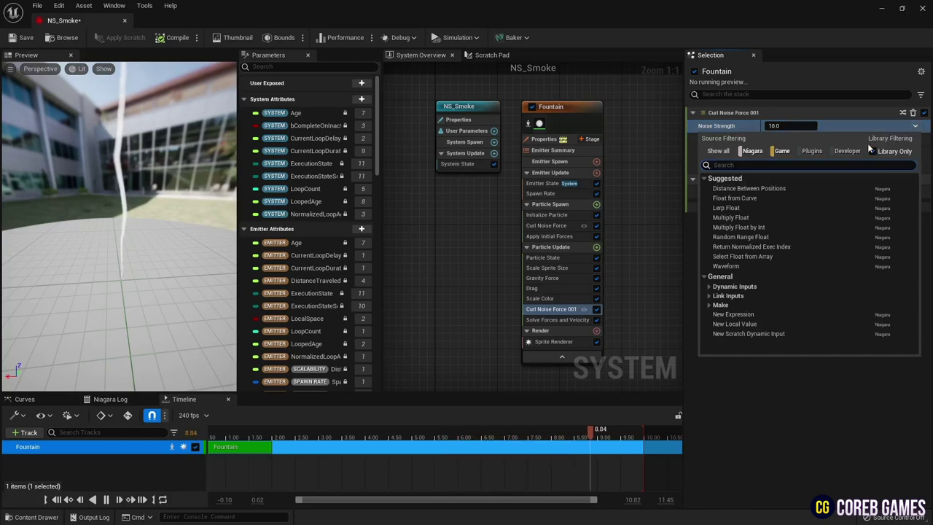
{"action": "type", "text": "curve"}
{"action": "key", "text": "Return"}
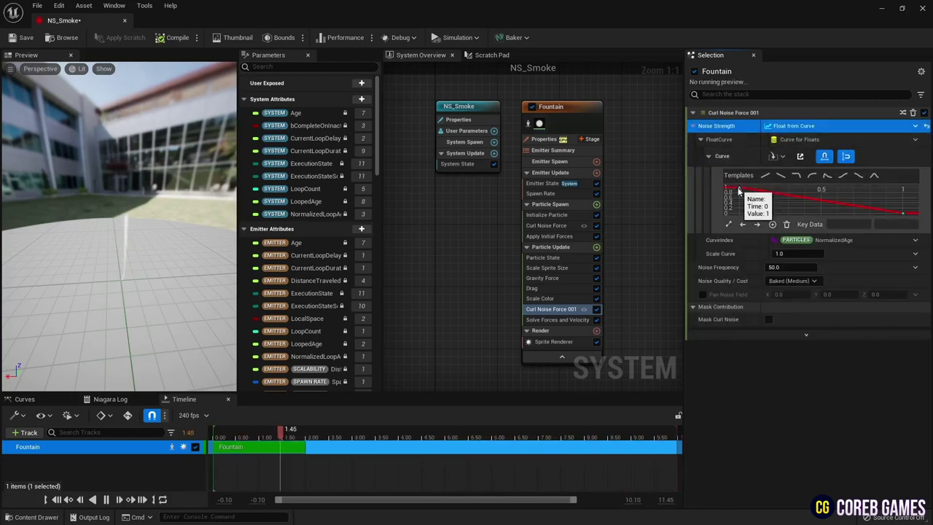
Step: Make the Noise Strength curve rise from 0 to 1 with Auto interpolation on both keys, and set its Scale Curve to 500.0
{"action": "left_click", "coordinate": [739, 189]}
{"action": "left_click", "coordinate": [893, 225]}
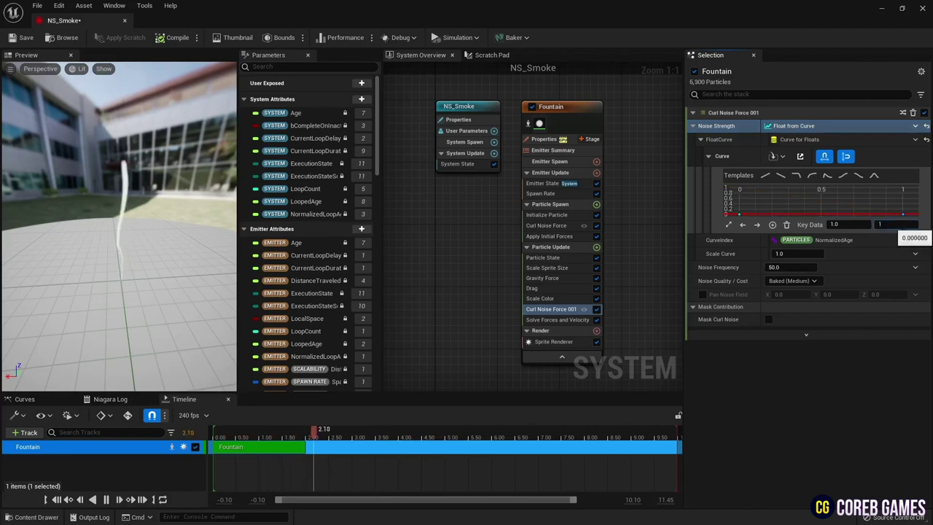
{"action": "right_click", "coordinate": [904, 190]}
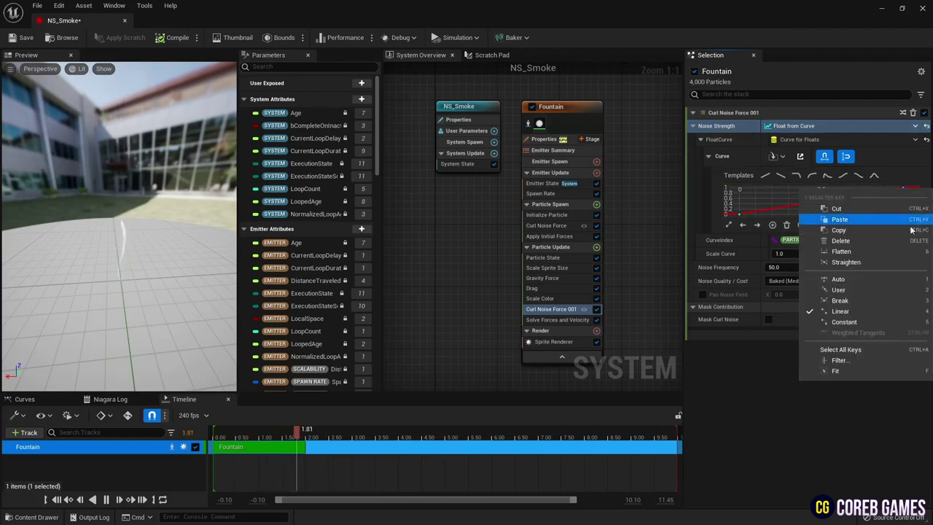
{"action": "left_click", "coordinate": [893, 278]}
{"action": "right_click", "coordinate": [740, 215]}
{"action": "left_click", "coordinate": [779, 304]}
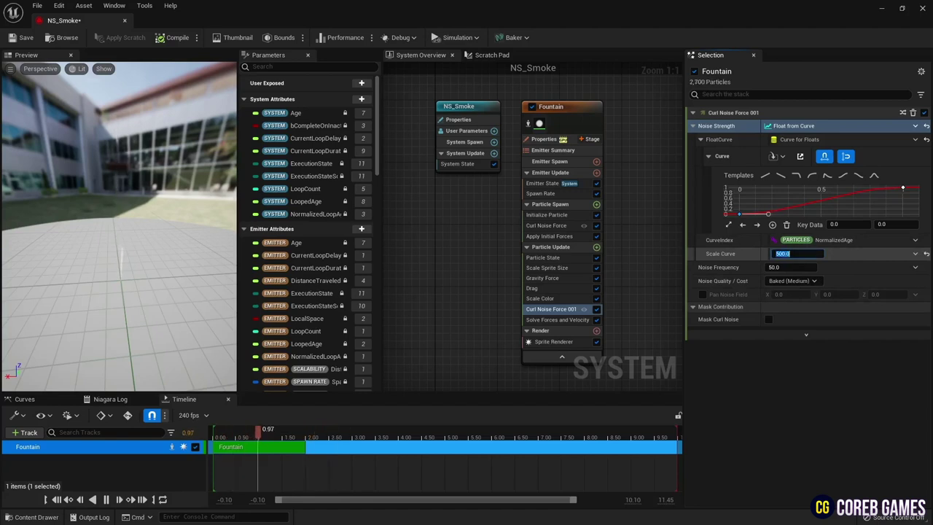
Step: Set the Noise Frequency of the Particle Update curl noise to 200.0
{"action": "left_click", "coordinate": [789, 268]}
{"action": "type", "text": "20"}
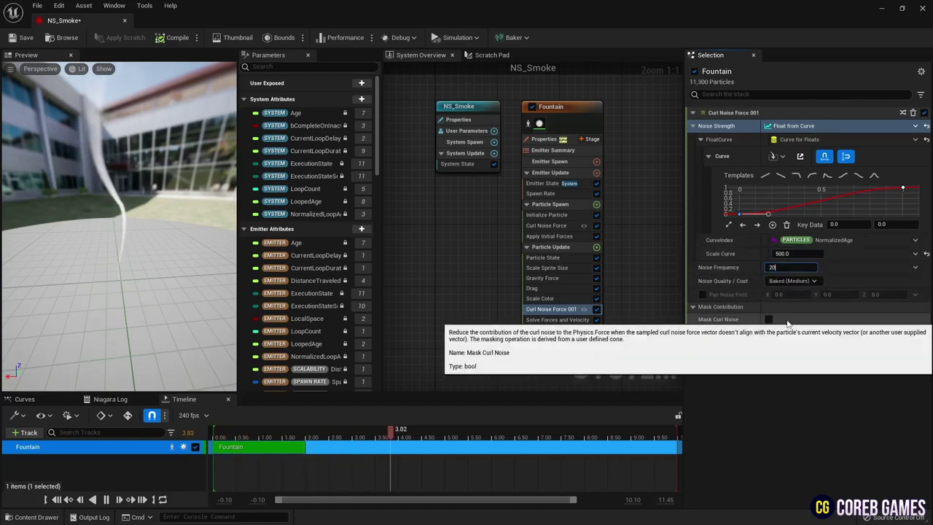
{"action": "type", "text": "0"}
{"action": "key", "text": "Return"}
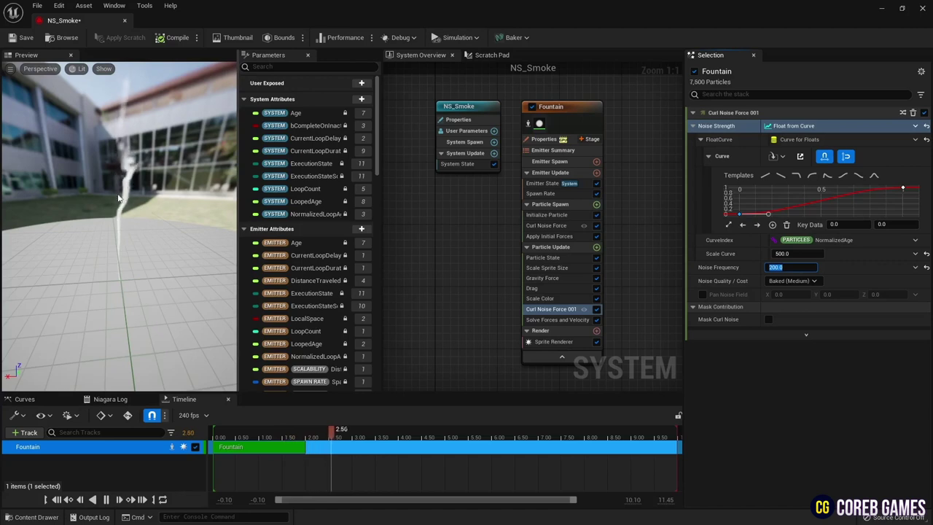
Step: Enable Pan Noise Field with 2.0 on X, Y and Z, and save the Niagara system
{"action": "left_click", "coordinate": [702, 294]}
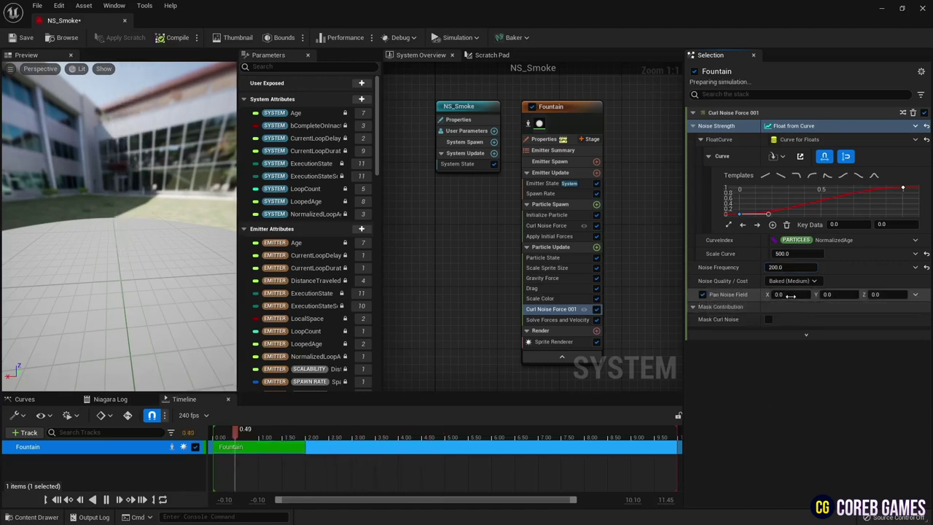
{"action": "left_click", "coordinate": [780, 294]}
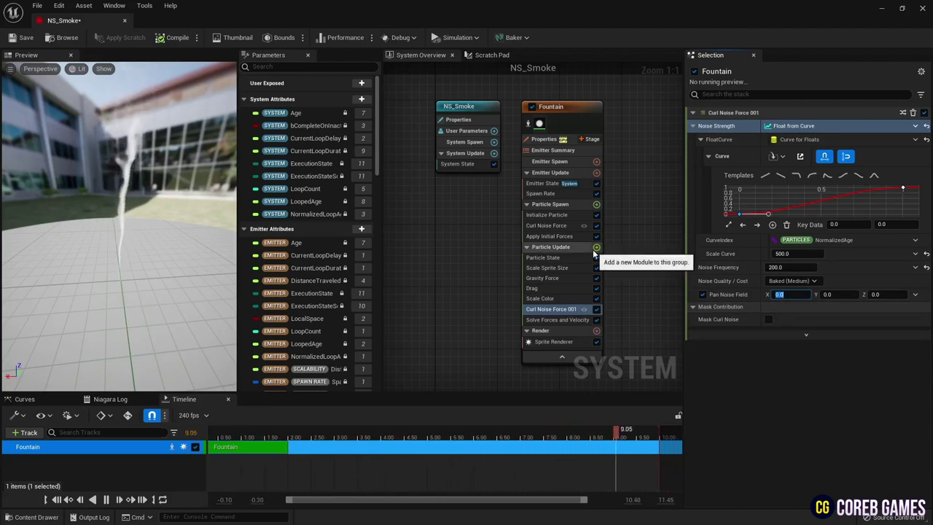
{"action": "type", "text": "2"}
{"action": "key", "text": "Return"}
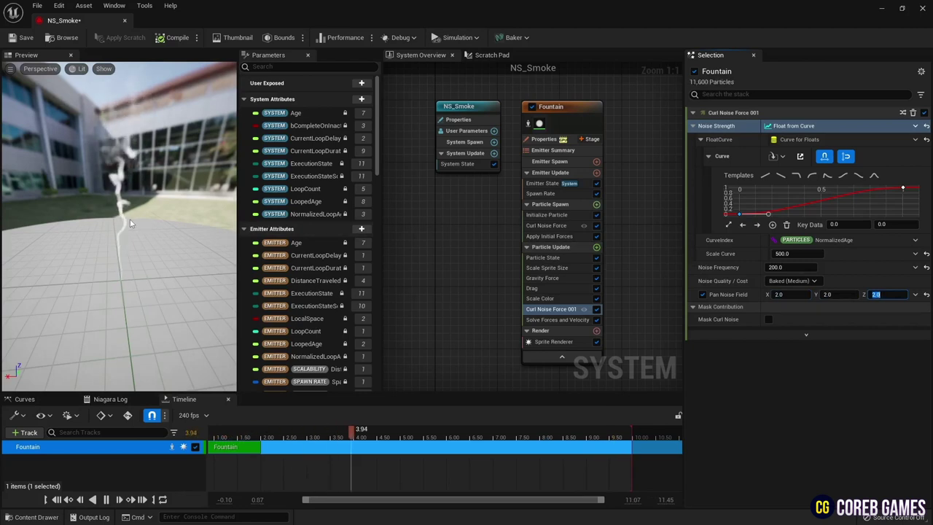
{"action": "left_click", "coordinate": [21, 40]}
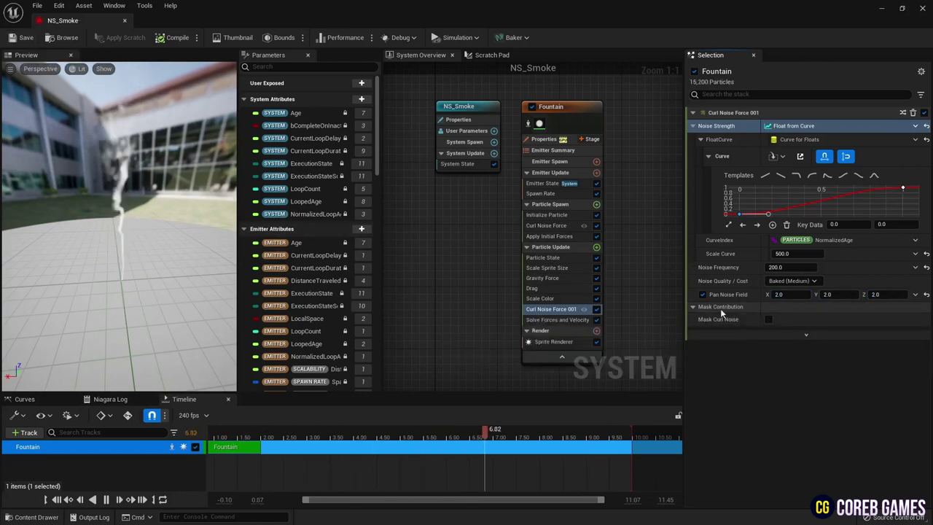
Step: Review the Gravity Force, Scale Sprite Size, Particle State, Curl Noise Force, Apply Initial Forces and Initialize Particle settings
{"action": "left_click", "coordinate": [569, 278]}
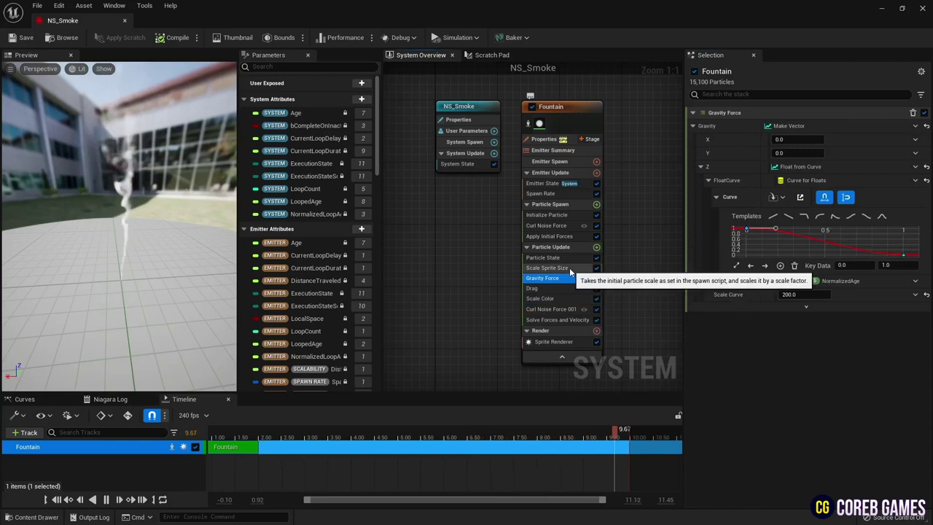
{"action": "left_click", "coordinate": [563, 267]}
{"action": "left_click", "coordinate": [563, 258]}
{"action": "left_click", "coordinate": [565, 226]}
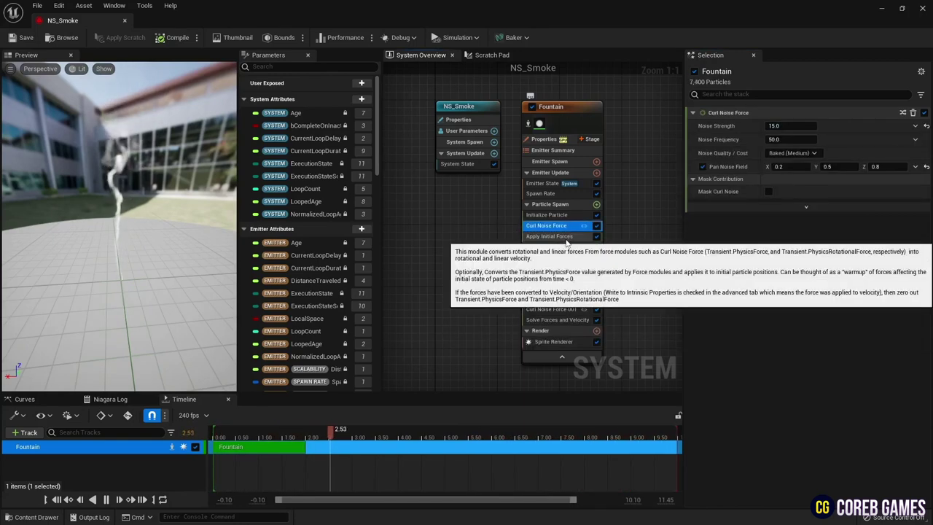
{"action": "left_click", "coordinate": [549, 236]}
{"action": "left_click", "coordinate": [547, 214]}
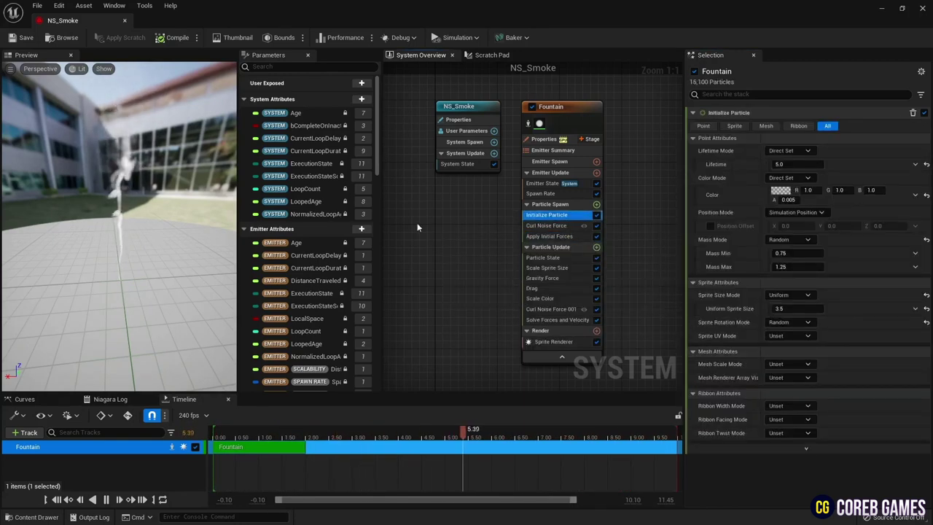
Step: Close the NS_Smoke editor and place the smoke system on the ground in the L_Steam level
{"action": "left_click", "coordinate": [126, 20]}
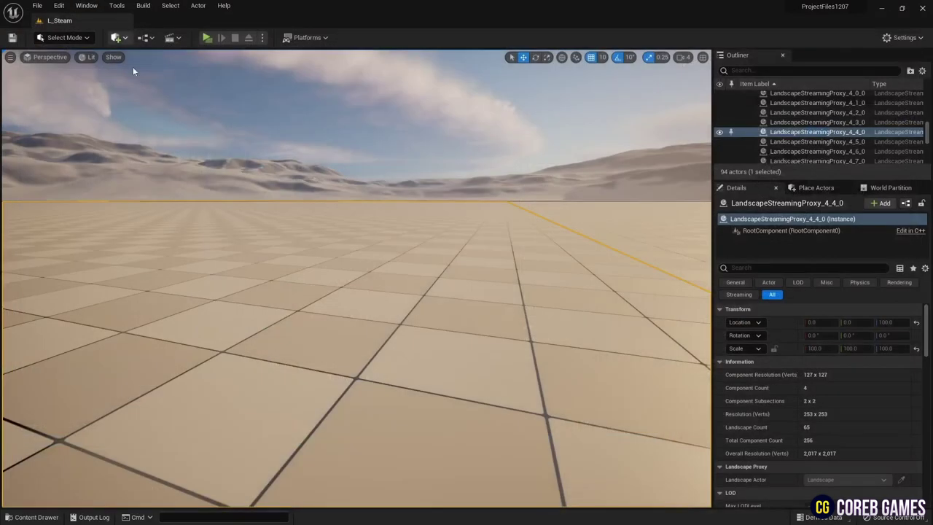
{"action": "left_click", "coordinate": [54, 517]}
{"action": "left_click_drag", "start_coordinate": [302, 406], "coordinate": [343, 327]}
Step: Examine the placed smoke effect in the level from different distances and angles
{"action": "scroll", "coordinate": [346, 343], "scroll_direction": "up", "scroll_amount": 3}
{"action": "mouse_move", "coordinate": [346, 362]}
{"action": "right_mouse_down"}
{"action": "mouse_move", "coordinate": [341, 378]}
{"action": "mouse_move", "coordinate": [350, 356]}
{"action": "mouse_move", "coordinate": [345, 306]}
{"action": "mouse_move", "coordinate": [347, 350]}
{"action": "right_mouse_up"}
{"action": "key", "text": "w"}
{"action": "key", "text": "s"}
{"action": "left_click", "coordinate": [408, 373]}
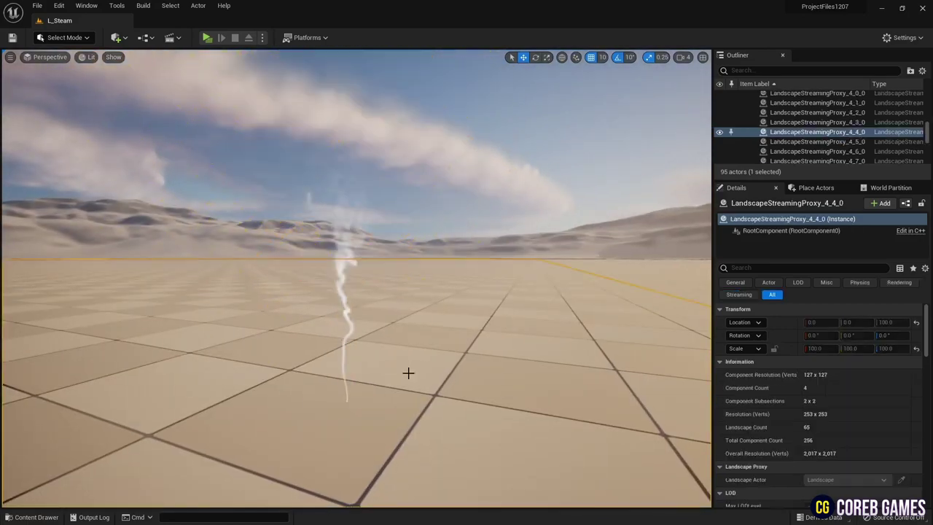
{"action": "right_click_drag", "start_coordinate": [409, 372], "coordinate": [397, 380]}
{"action": "right_click_drag", "start_coordinate": [356, 279], "coordinate": [362, 284]}
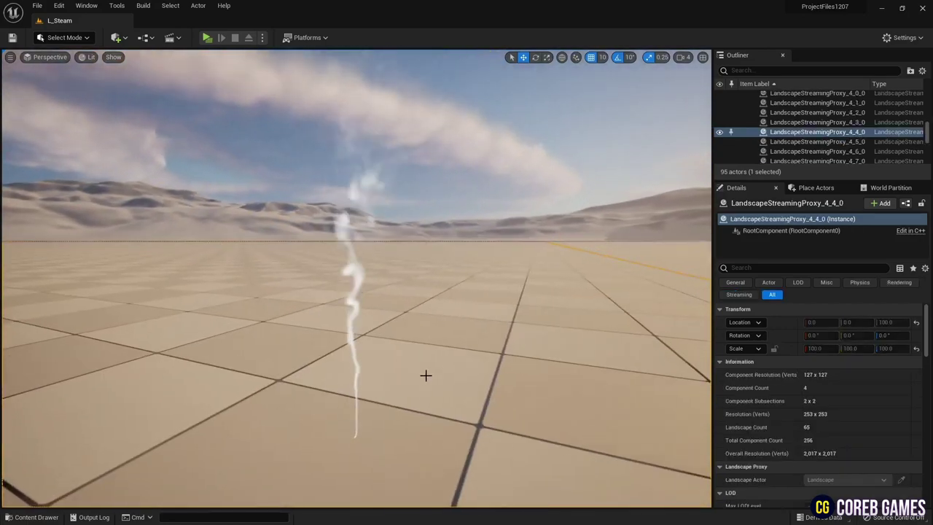